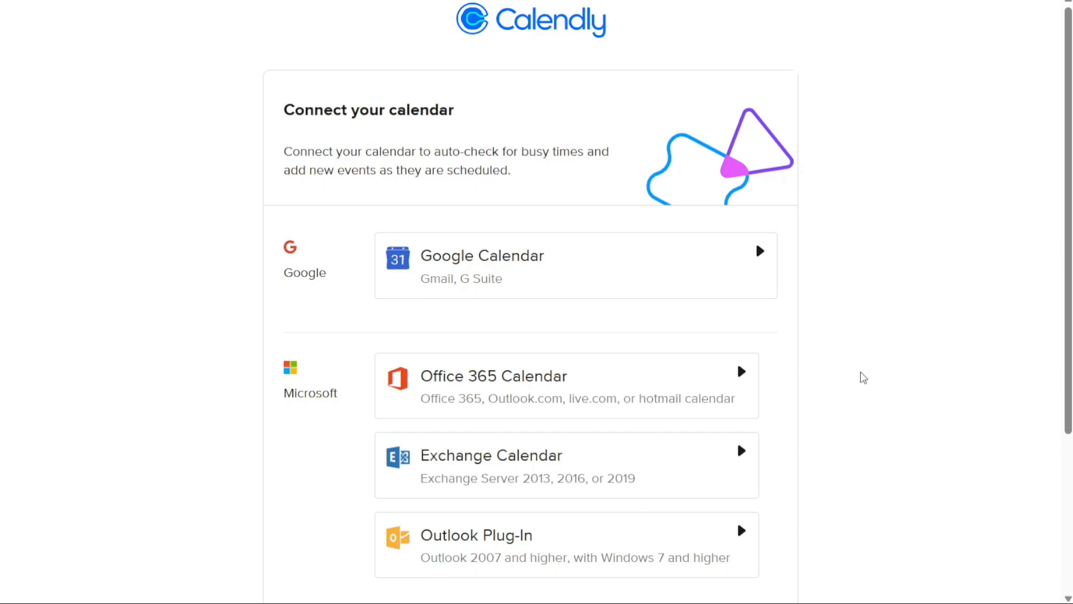
- Continue the onboarding without connecting a calendar and proceed through the remaining account setup
{"action": "left_click", "coordinate": [665, 530]}
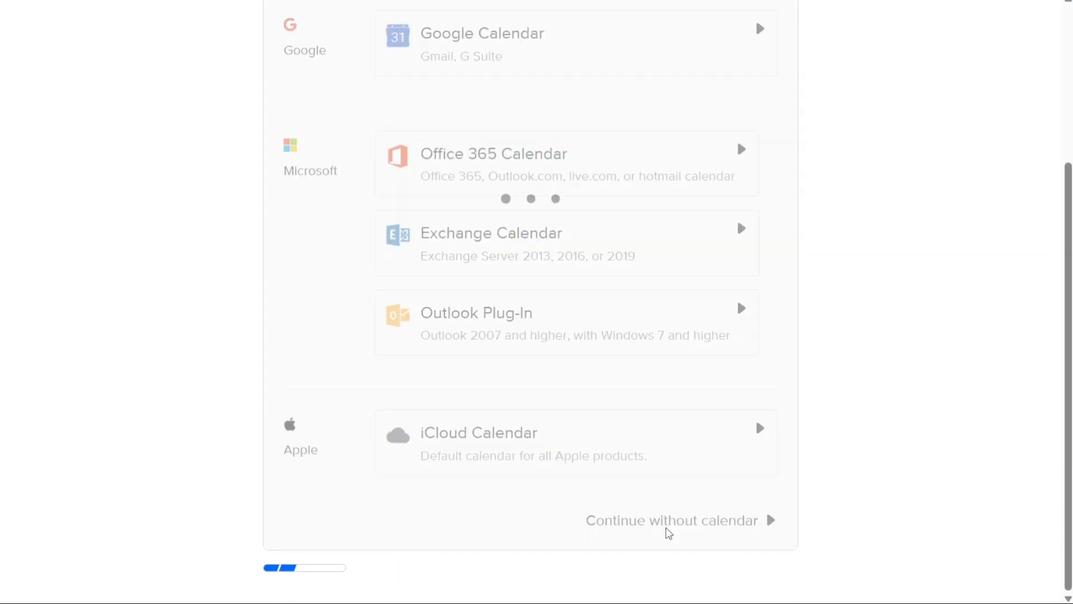
{"action": "left_click", "coordinate": [684, 506]}
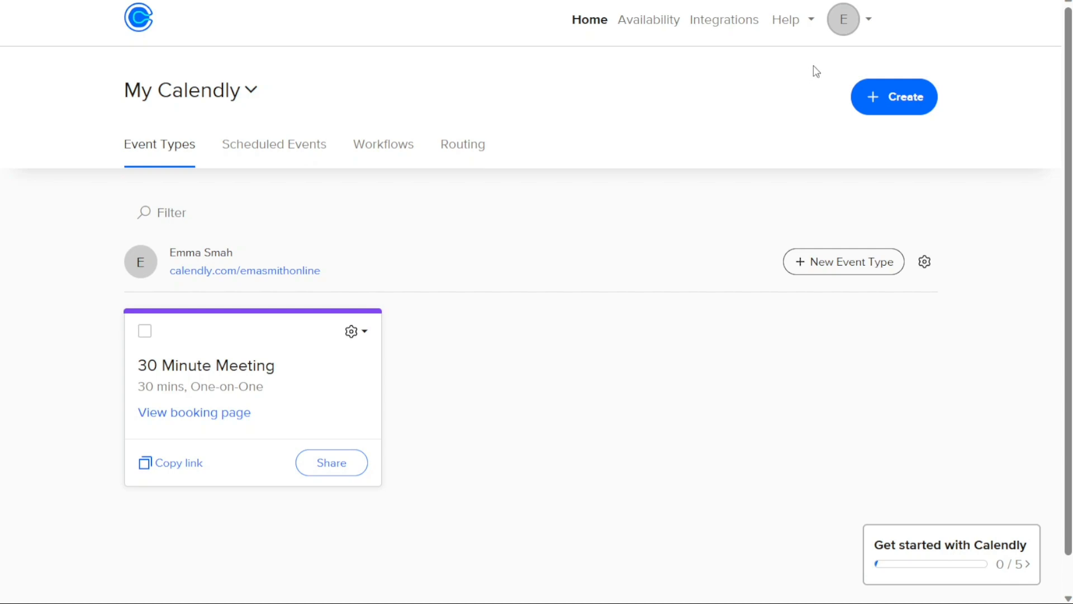
- Look through the account options and the kinds of meetings that can be created from the home page
{"action": "left_click", "coordinate": [872, 28]}
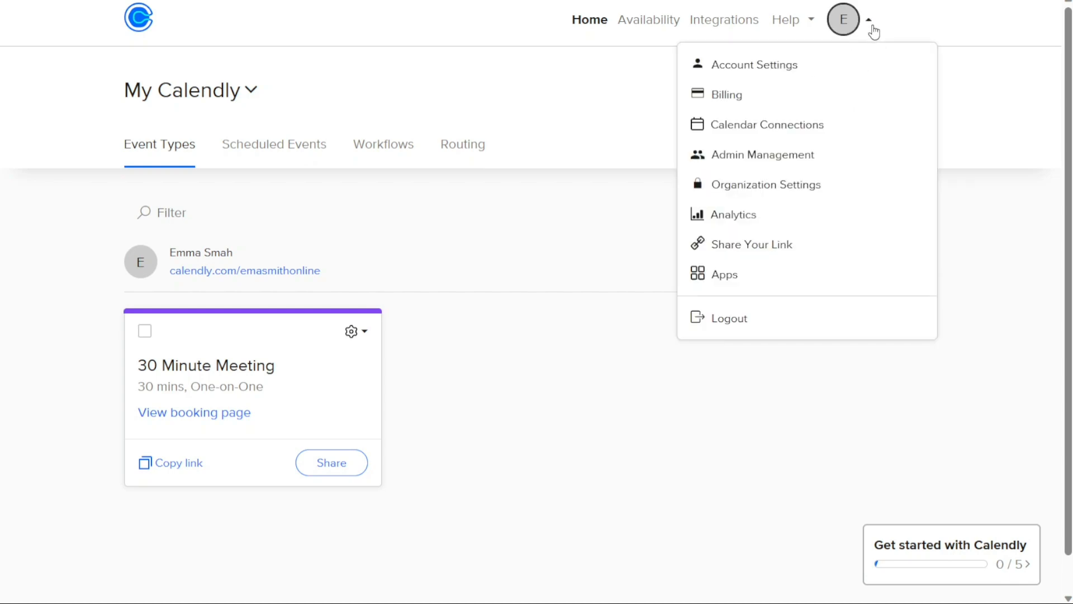
{"action": "left_click", "coordinate": [874, 31]}
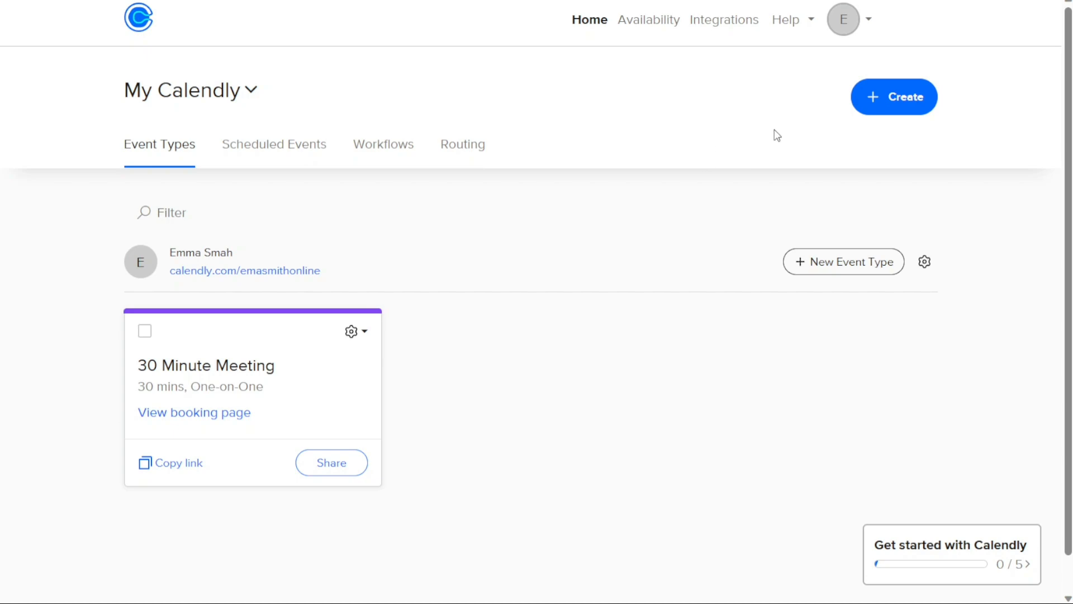
{"action": "left_click", "coordinate": [877, 110]}
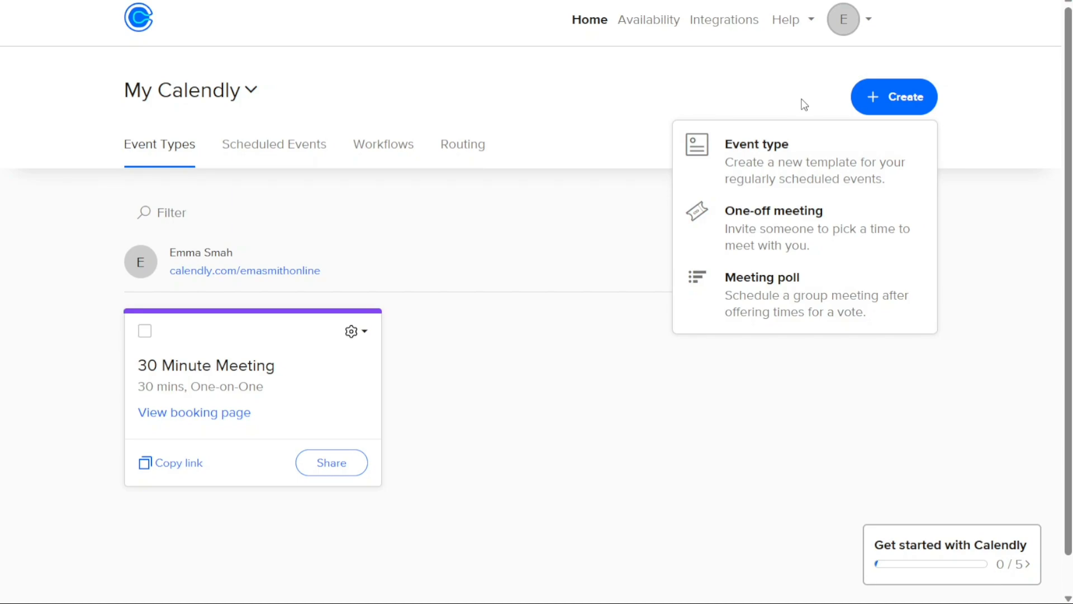
{"action": "left_click", "coordinate": [578, 80]}
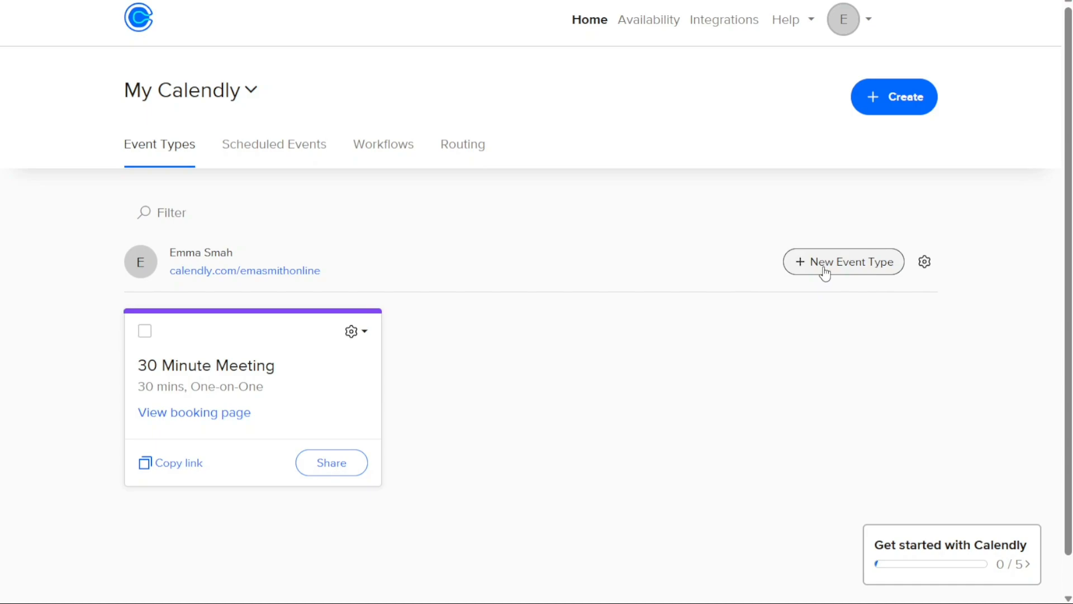
- View the scheduled events and examine their date range filter
{"action": "left_click", "coordinate": [300, 157]}
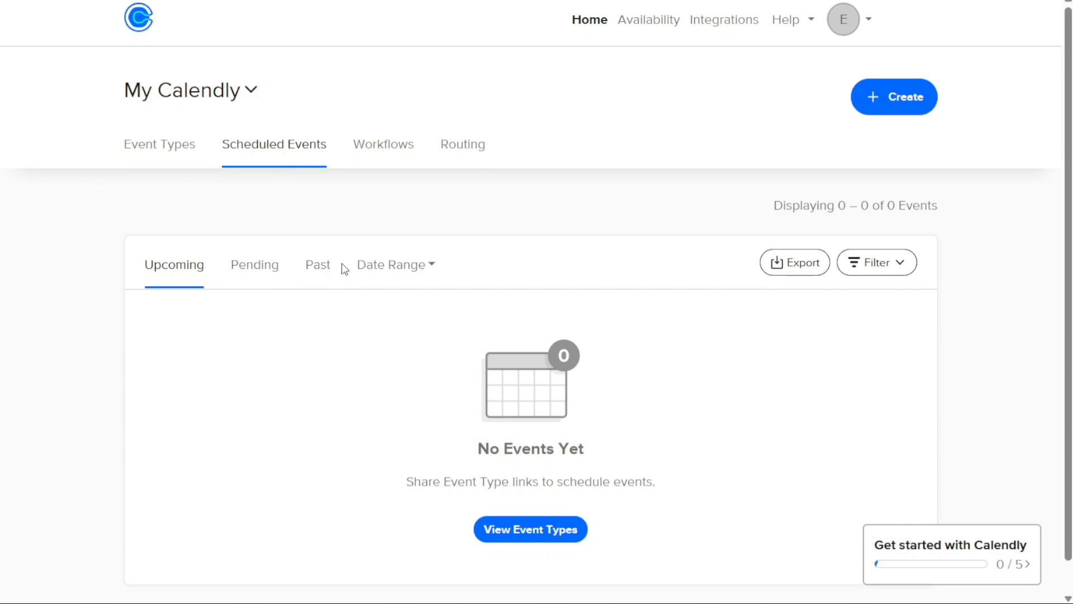
{"action": "left_click", "coordinate": [402, 267]}
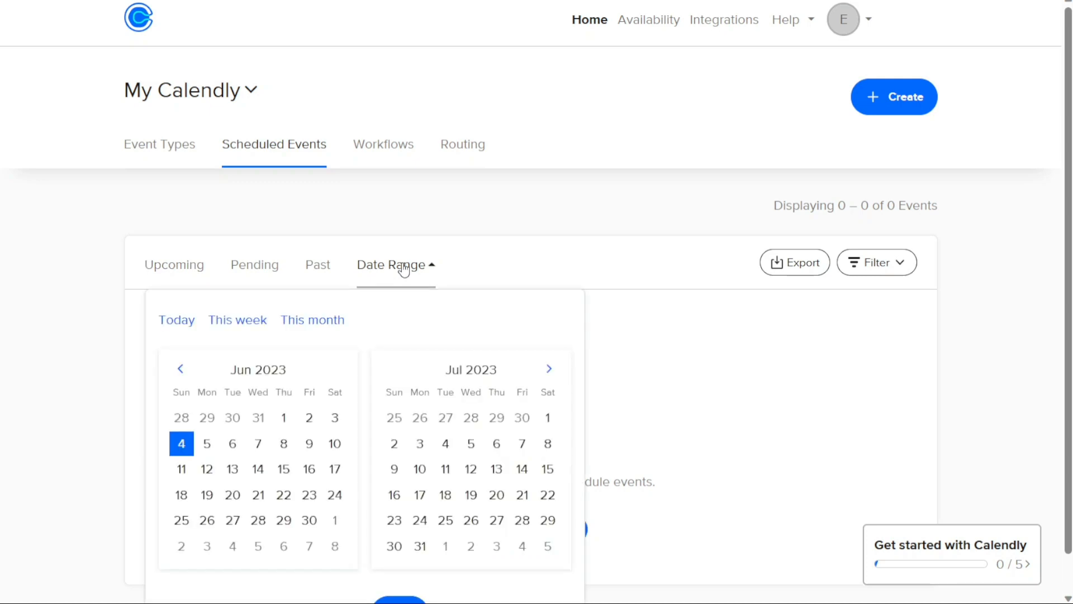
{"action": "left_click", "coordinate": [403, 267]}
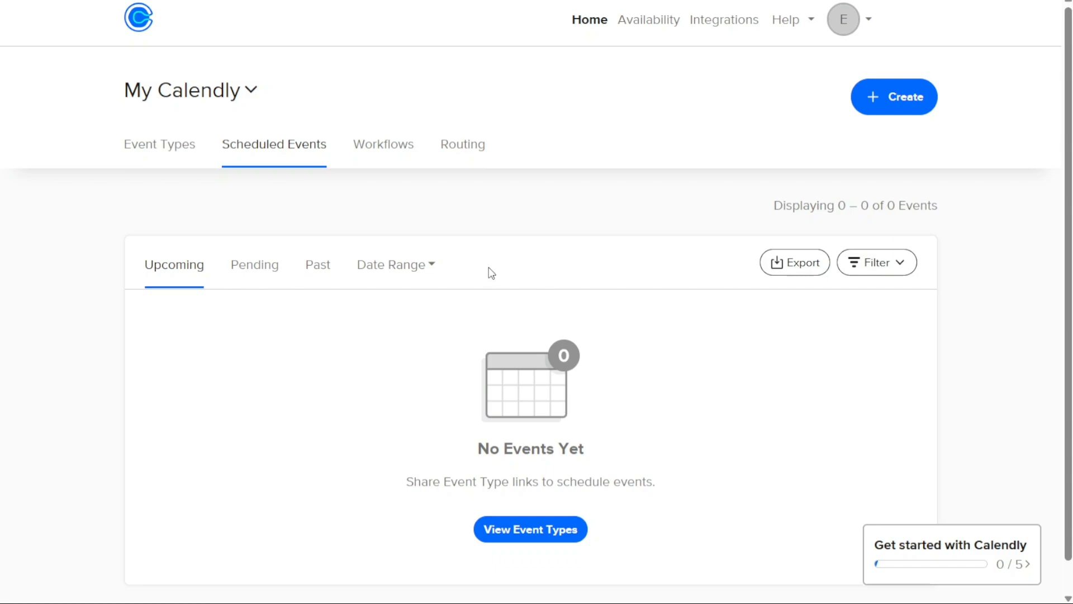
- Review the common workflow templates and the option to create a custom workflow
{"action": "left_click", "coordinate": [385, 154]}
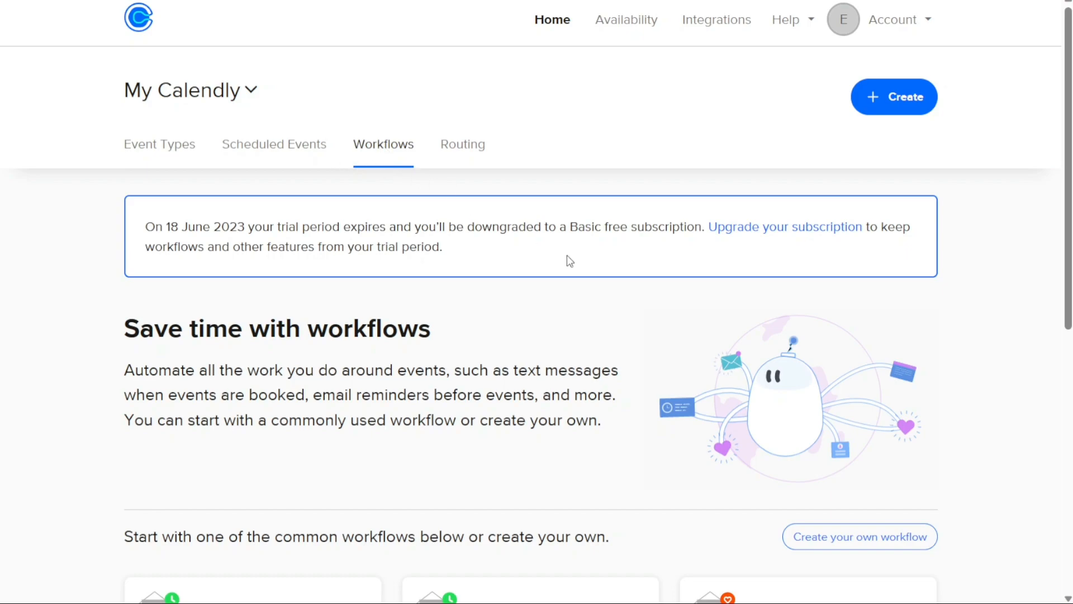
{"action": "left_click_drag", "start_coordinate": [1069, 187], "coordinate": [1057, 535]}
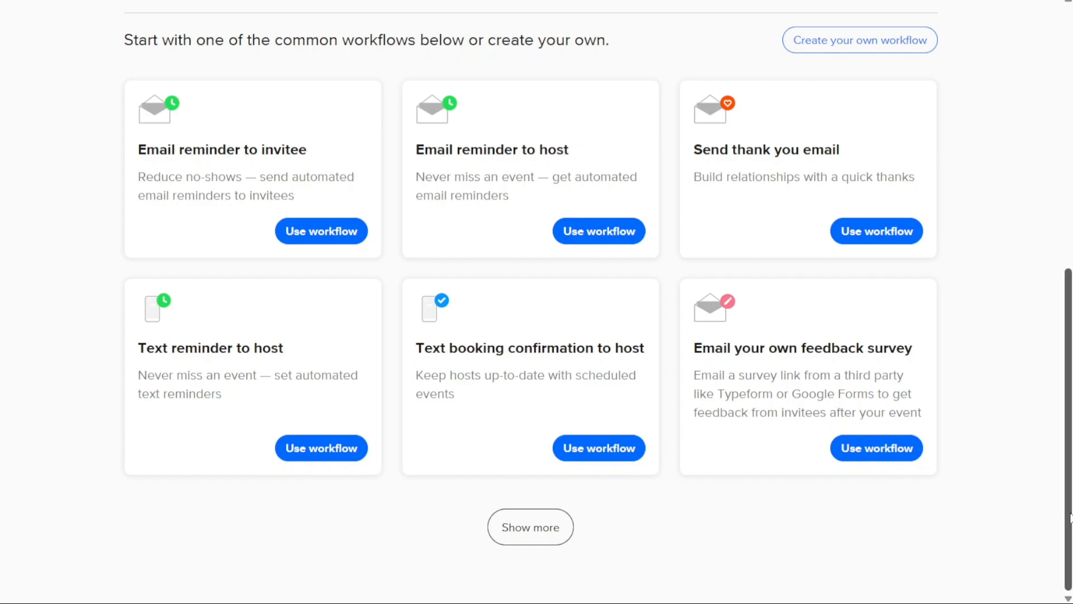
{"action": "scroll", "coordinate": [1063, 520], "scroll_direction": "up", "scroll_amount": 3}
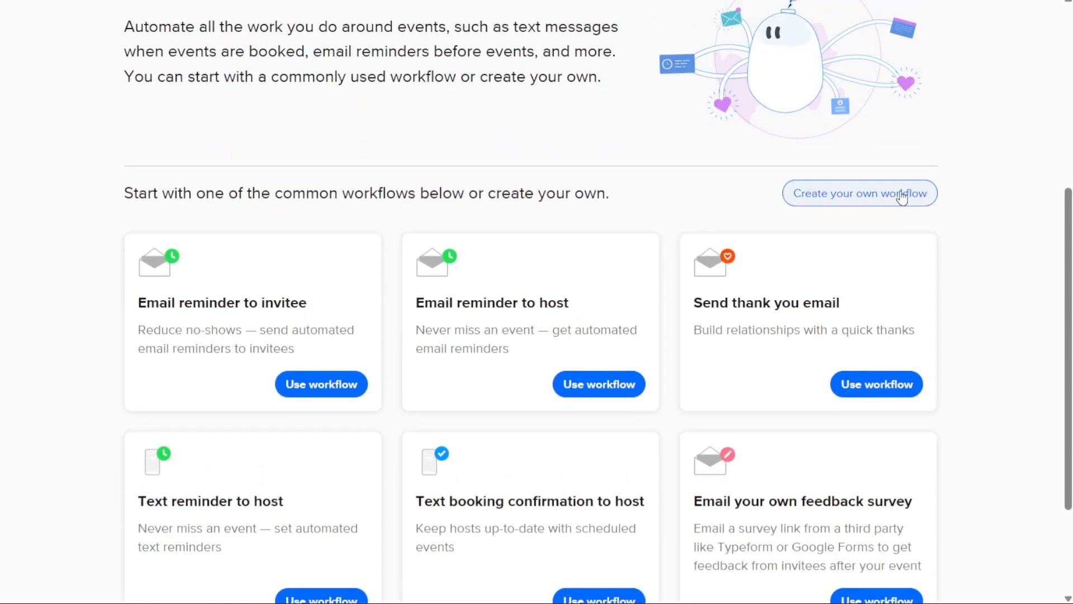
{"action": "left_click_drag", "start_coordinate": [1069, 322], "coordinate": [1016, 144]}
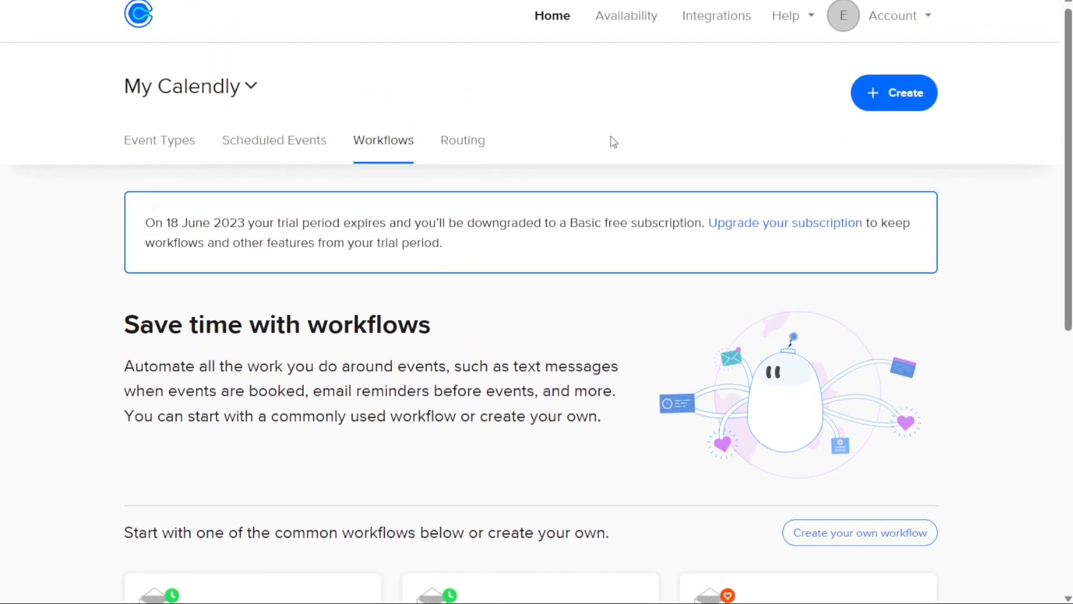
- Examine the routing page with its routing form option and the Salesforce and third-party form features
{"action": "left_click", "coordinate": [471, 145]}
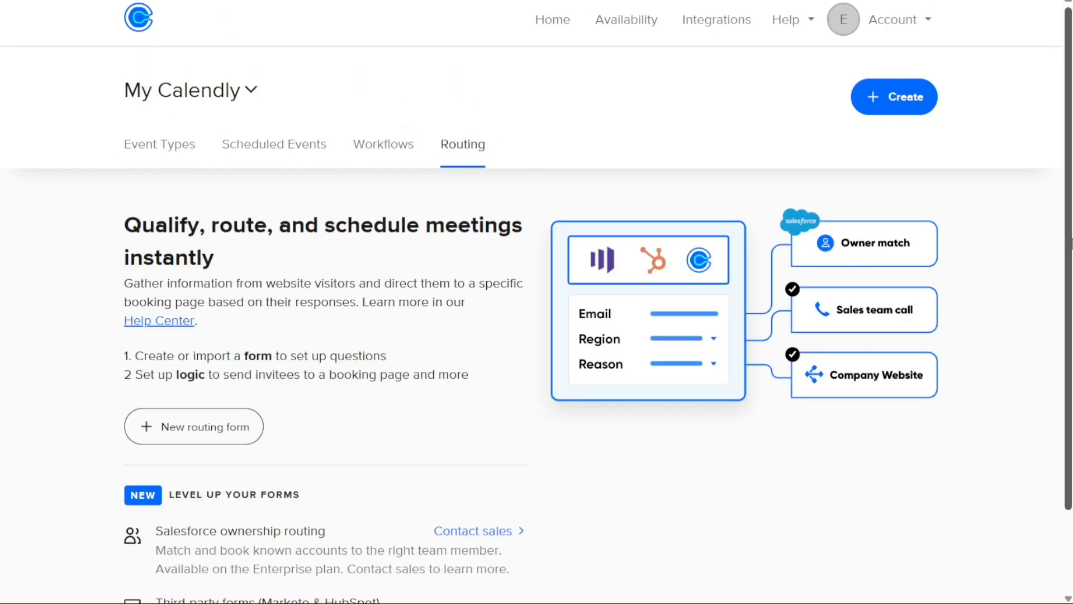
{"action": "left_click_drag", "start_coordinate": [1068, 255], "coordinate": [1069, 338]}
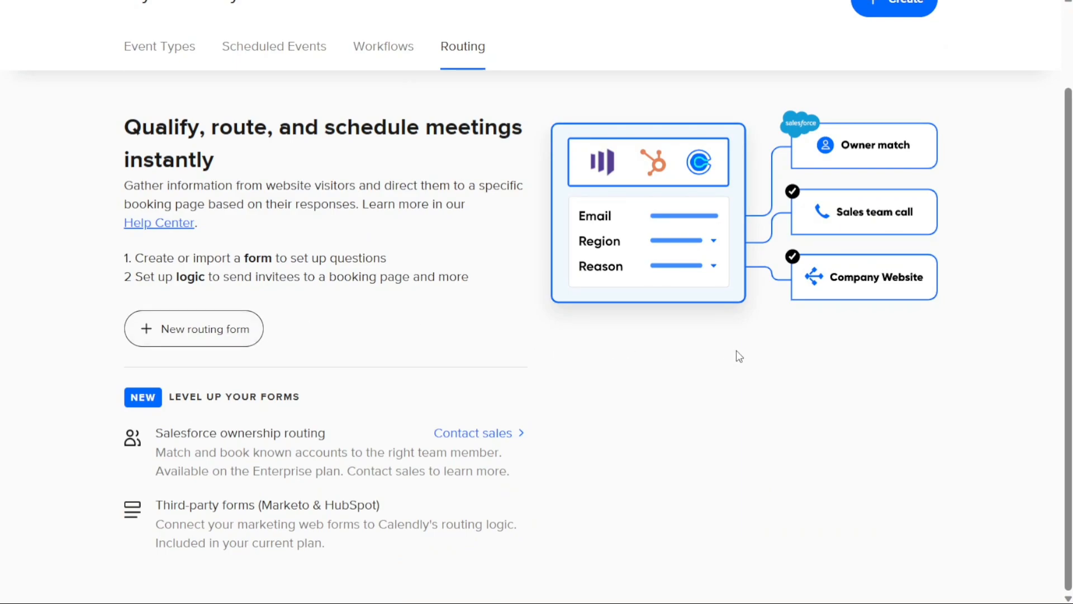
{"action": "scroll", "coordinate": [736, 350], "scroll_direction": "up", "scroll_amount": 2}
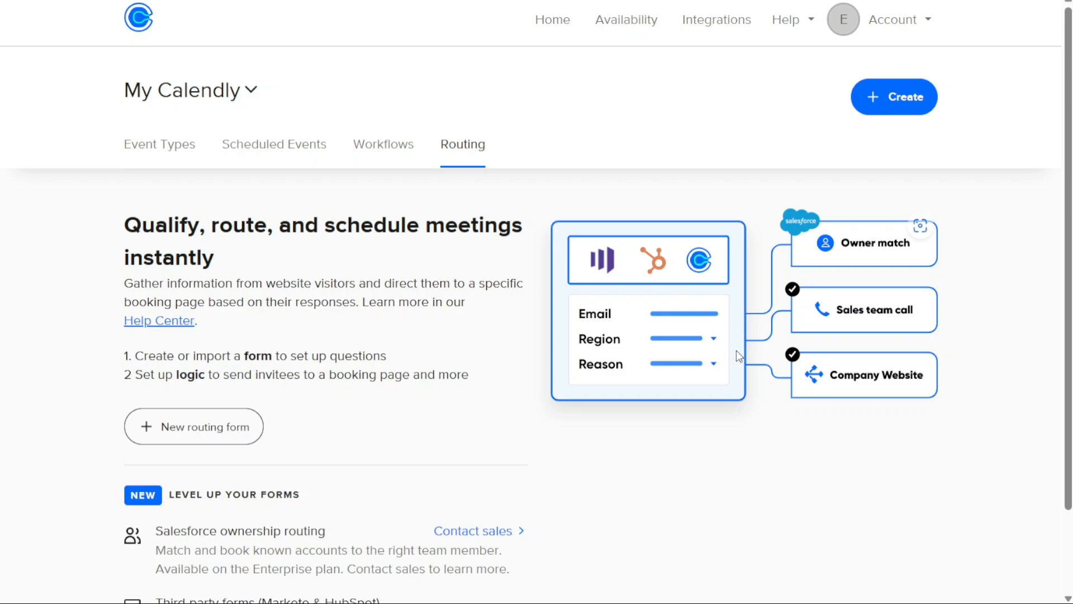
- Make Saturday available from 09:00 to 17:00 in the weekly hours of the Working hours schedule
{"action": "left_click", "coordinate": [627, 31]}
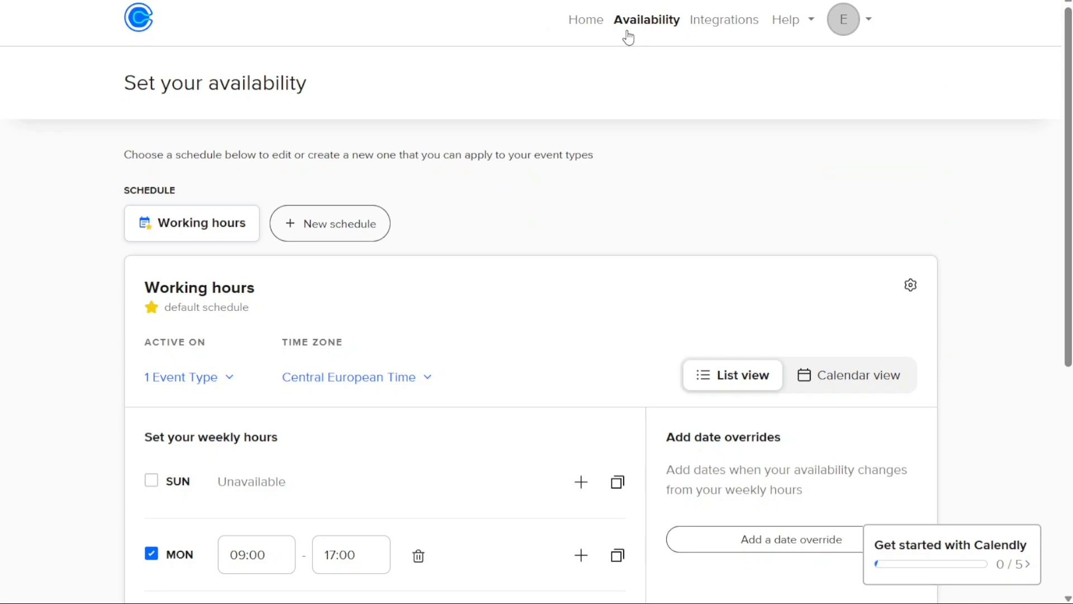
{"action": "scroll", "coordinate": [654, 71], "scroll_direction": "down", "scroll_amount": 3}
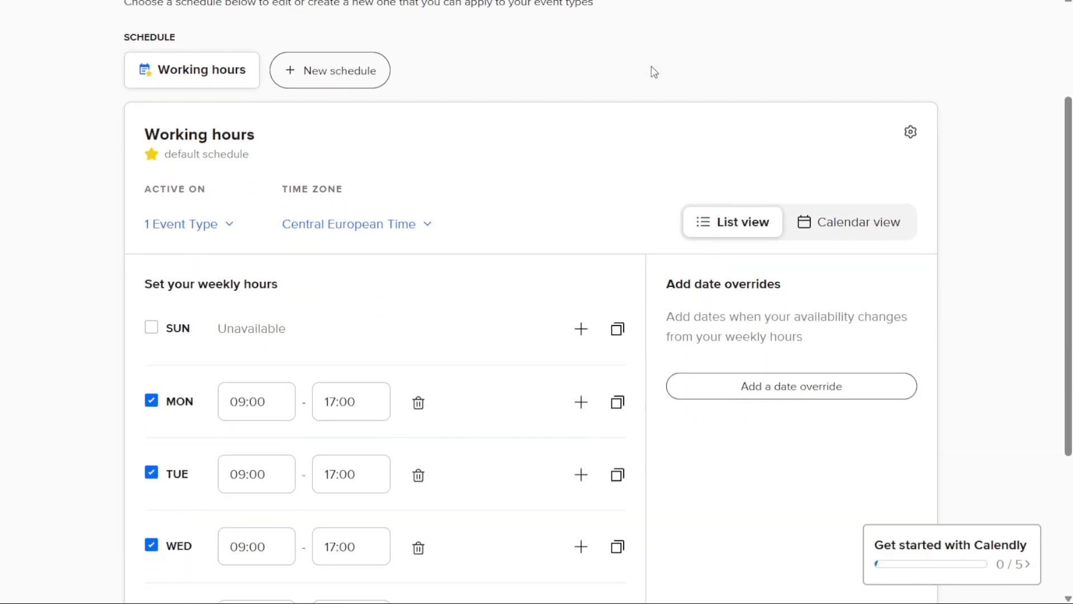
{"action": "scroll", "coordinate": [652, 66], "scroll_direction": "down", "scroll_amount": 2}
{"action": "scroll", "coordinate": [652, 67], "scroll_direction": "up", "scroll_amount": 2}
{"action": "scroll", "coordinate": [557, 166], "scroll_direction": "down", "scroll_amount": 2}
{"action": "scroll", "coordinate": [556, 166], "scroll_direction": "down", "scroll_amount": 4}
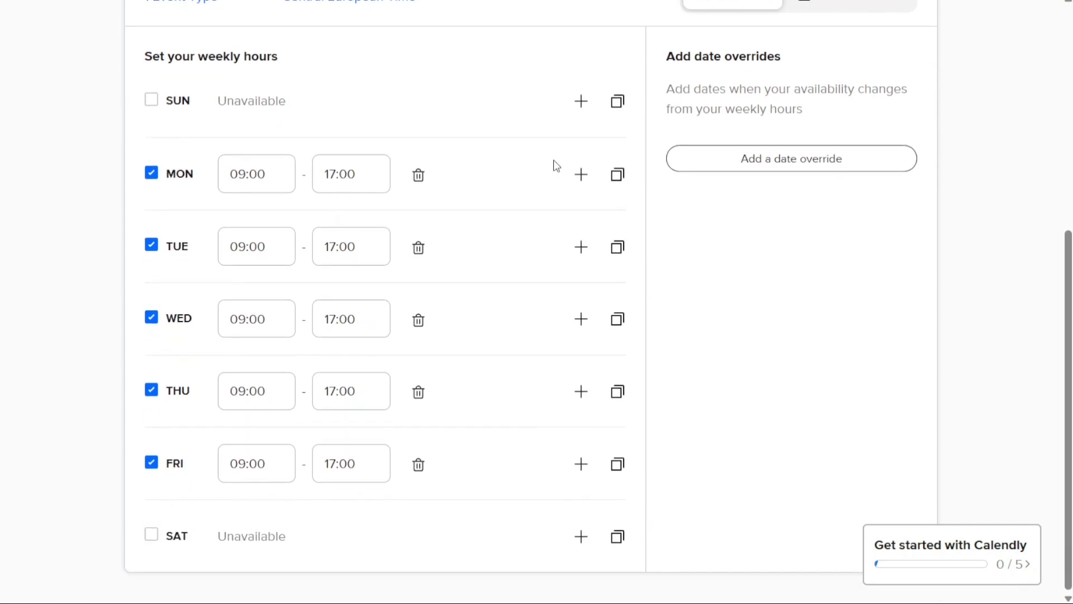
{"action": "left_click", "coordinate": [152, 538]}
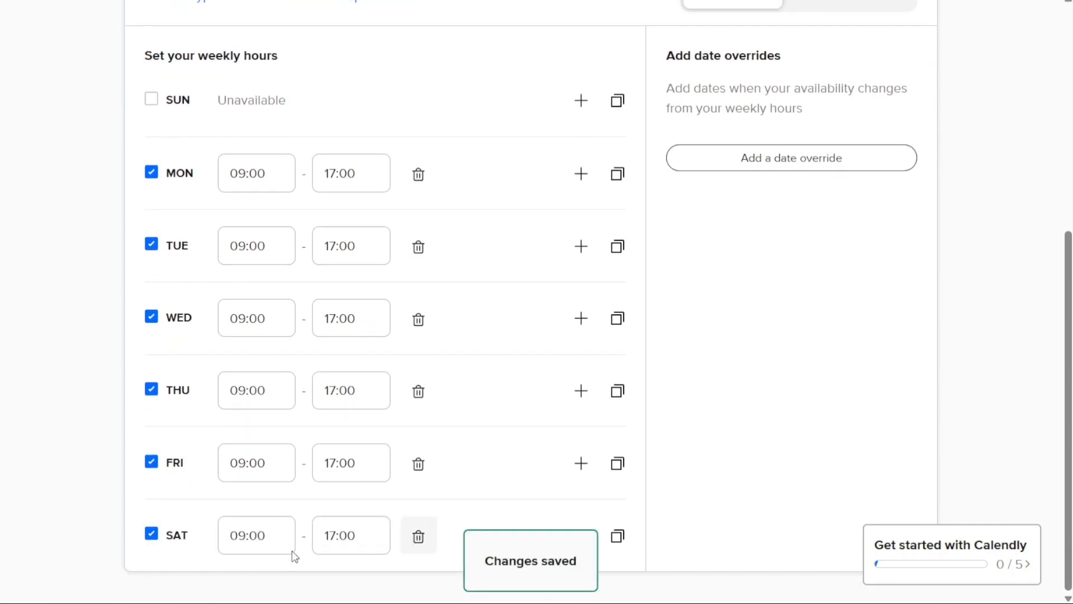
{"action": "left_click", "coordinate": [154, 536]}
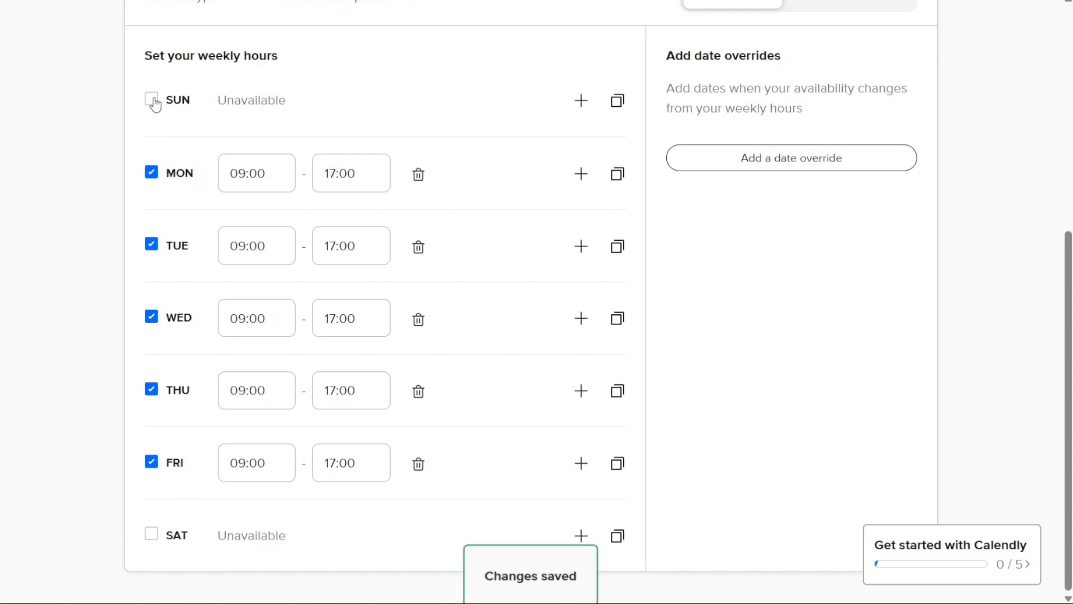
{"action": "left_click", "coordinate": [151, 535]}
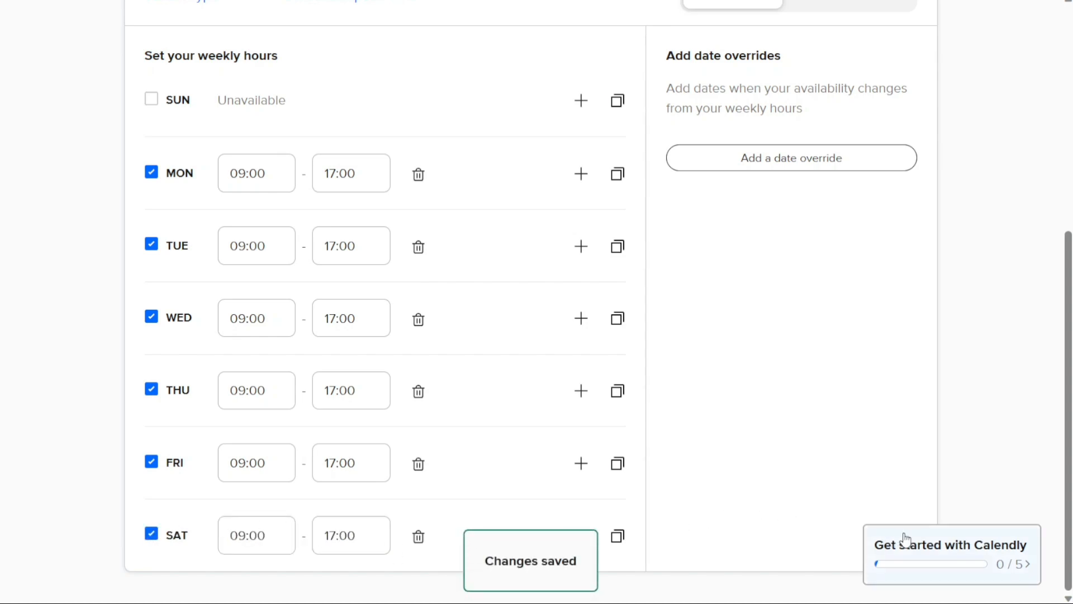
- Browse the list of all integrations, from browser extensions and calendars to CRM and payment services
{"action": "scroll", "coordinate": [1061, 422], "scroll_direction": "up", "scroll_amount": 3}
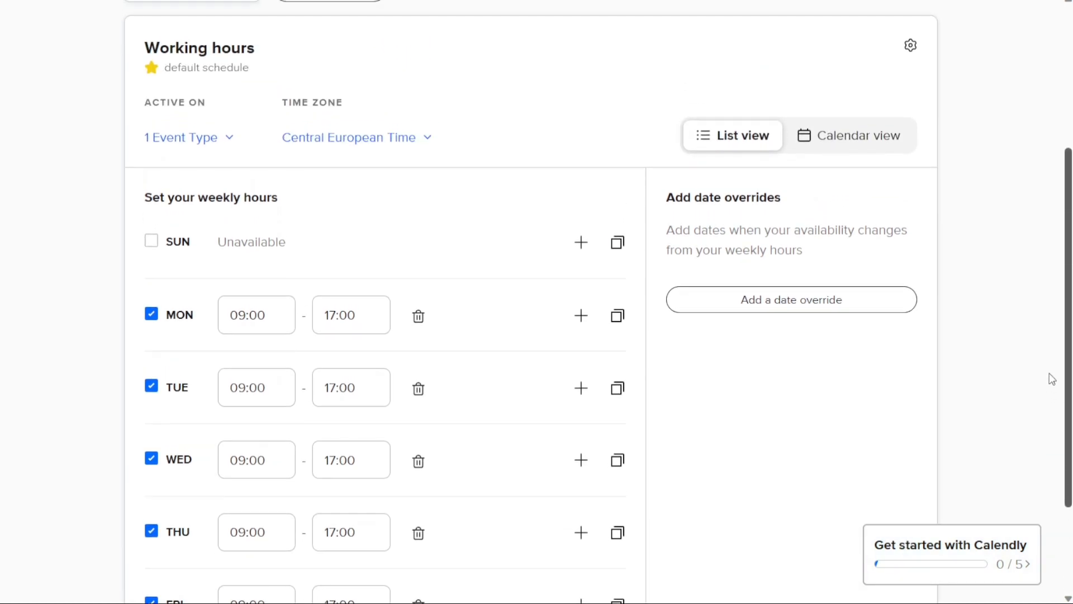
{"action": "scroll", "coordinate": [1052, 379], "scroll_direction": "up", "scroll_amount": 4}
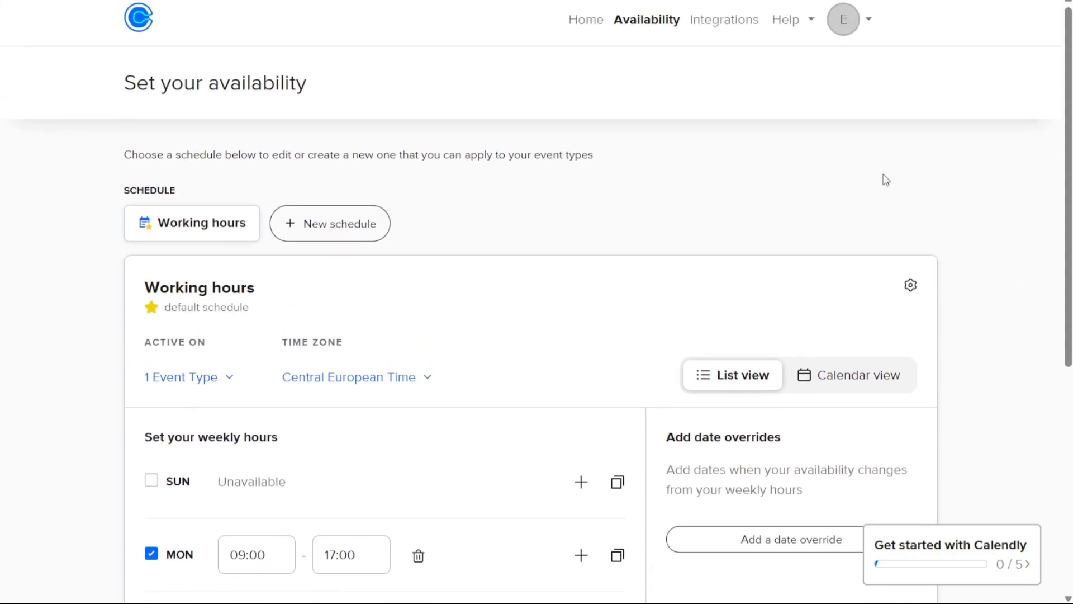
{"action": "left_click", "coordinate": [733, 22]}
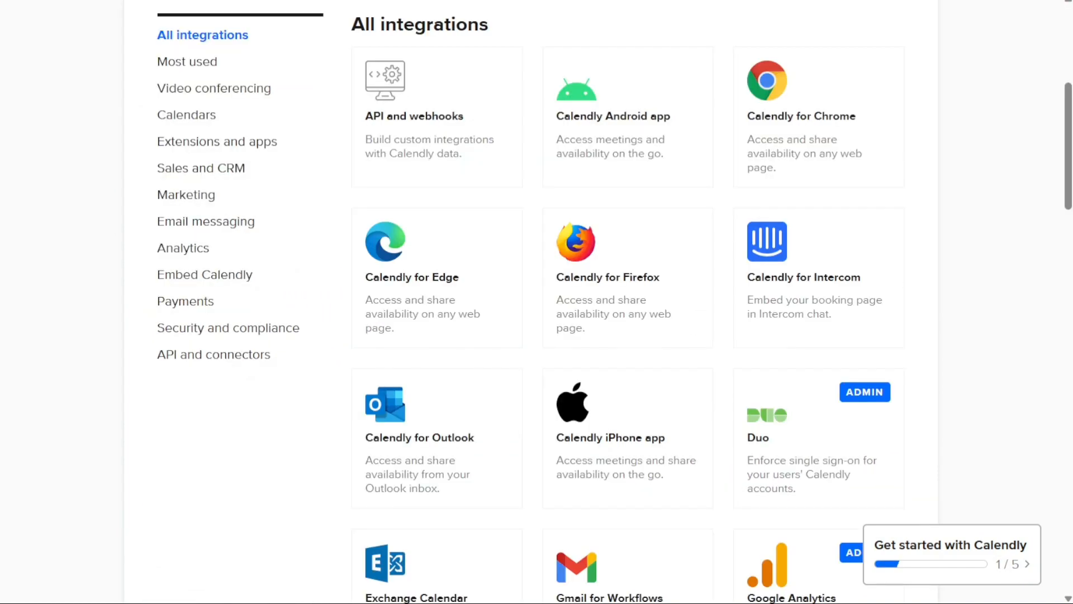
{"action": "scroll", "coordinate": [615, 302], "scroll_direction": "down", "scroll_amount": 9}
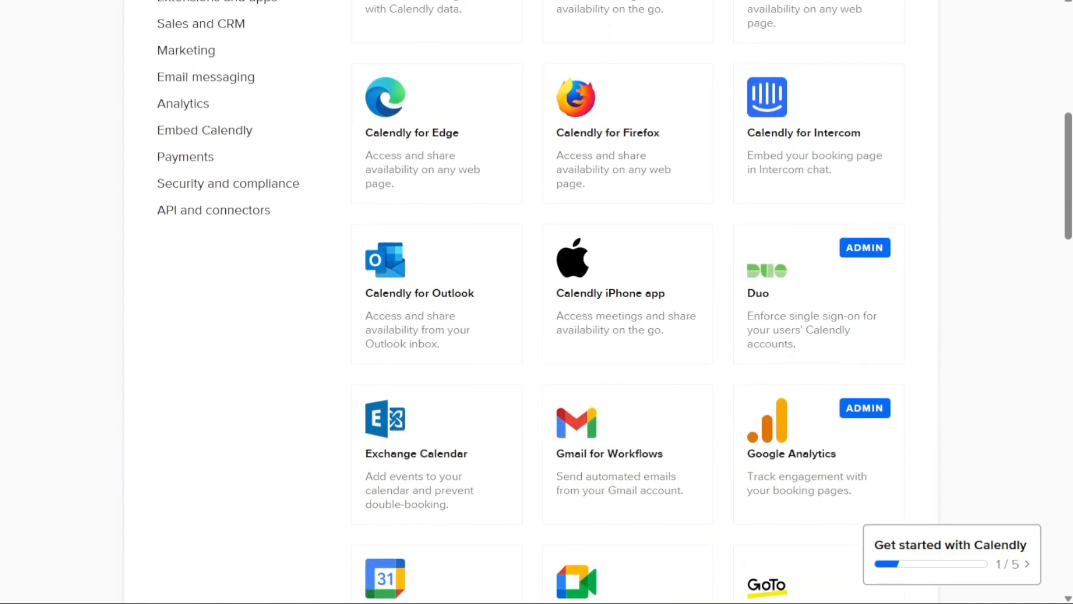
{"action": "scroll", "coordinate": [615, 301], "scroll_direction": "down", "scroll_amount": 8}
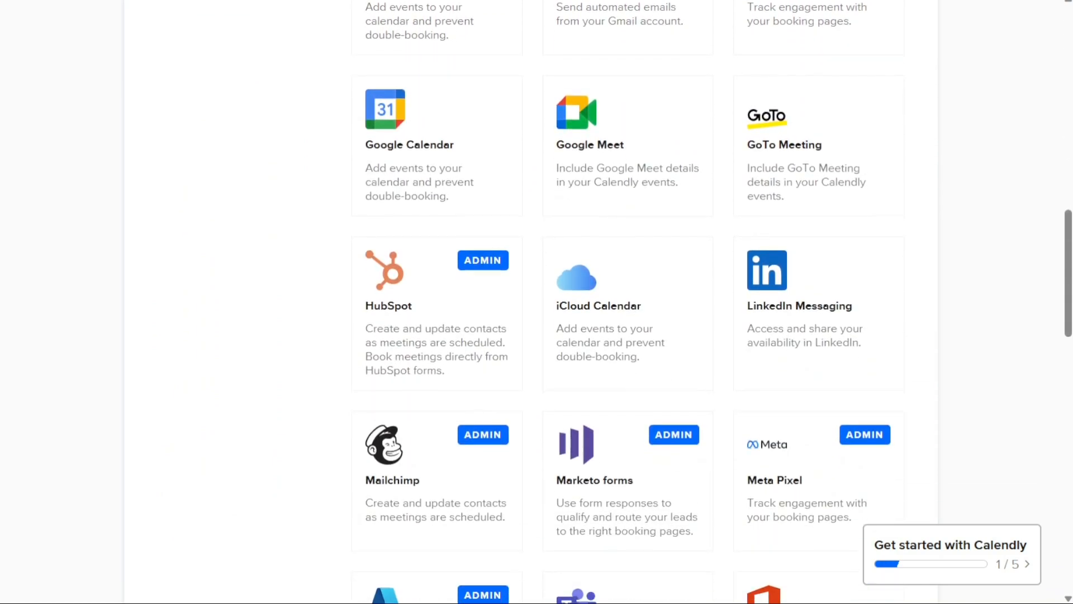
{"action": "scroll", "coordinate": [615, 302], "scroll_direction": "down", "scroll_amount": 9}
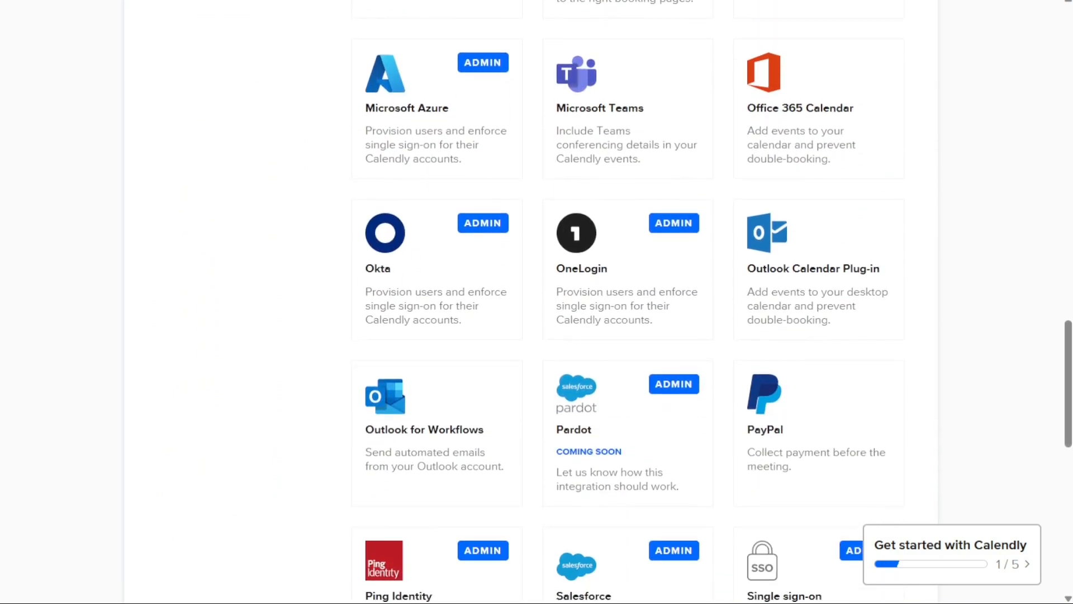
{"action": "scroll", "coordinate": [615, 302], "scroll_direction": "down", "scroll_amount": 4}
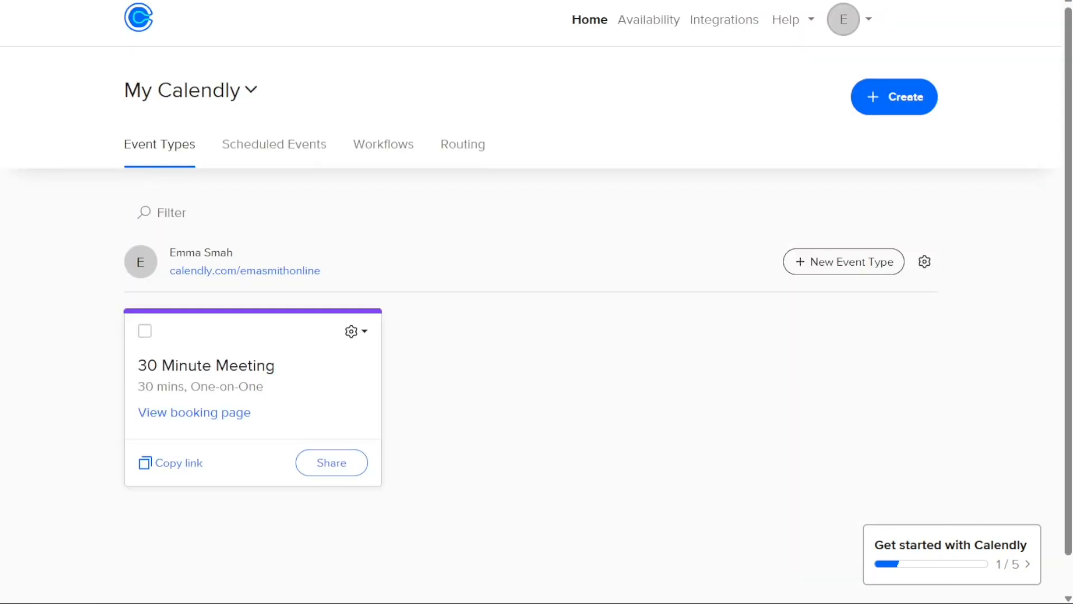
- Look over the help resources and the account options from the home page
{"action": "left_click", "coordinate": [805, 25]}
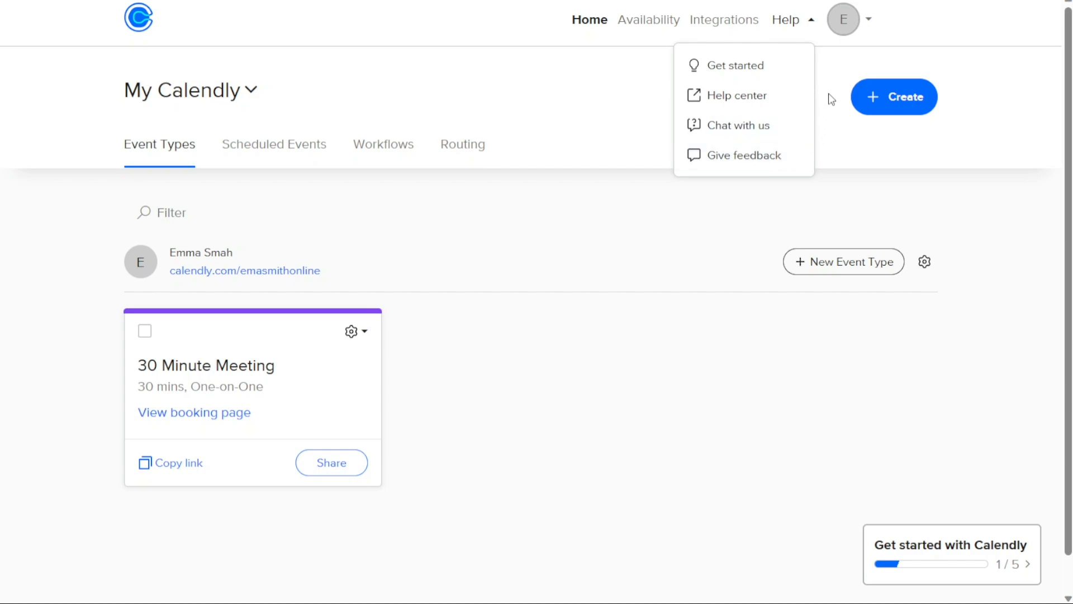
{"action": "left_click", "coordinate": [865, 23]}
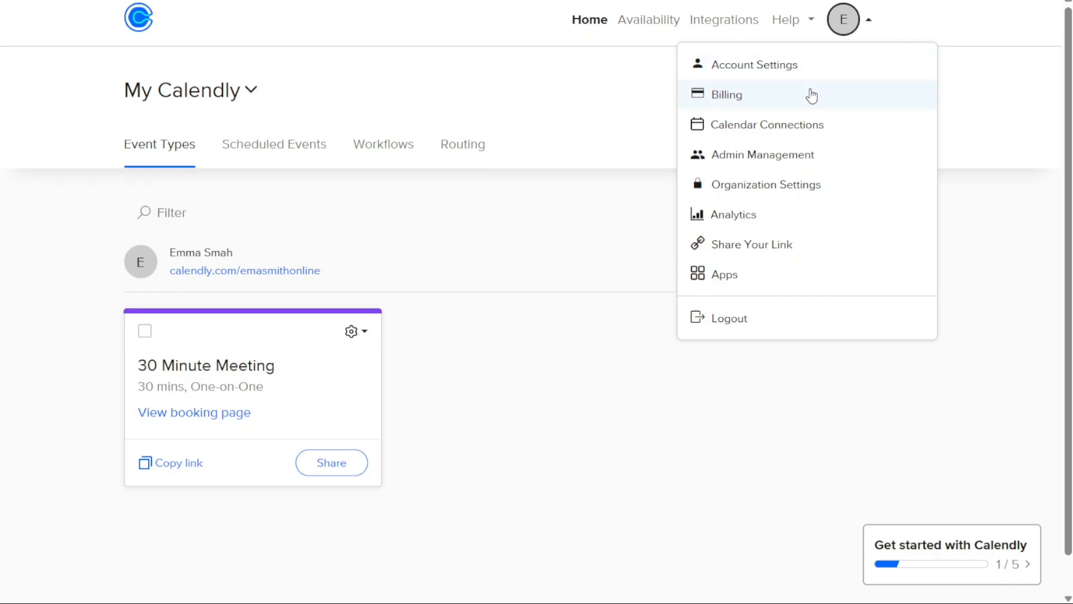
{"action": "left_click", "coordinate": [603, 94]}
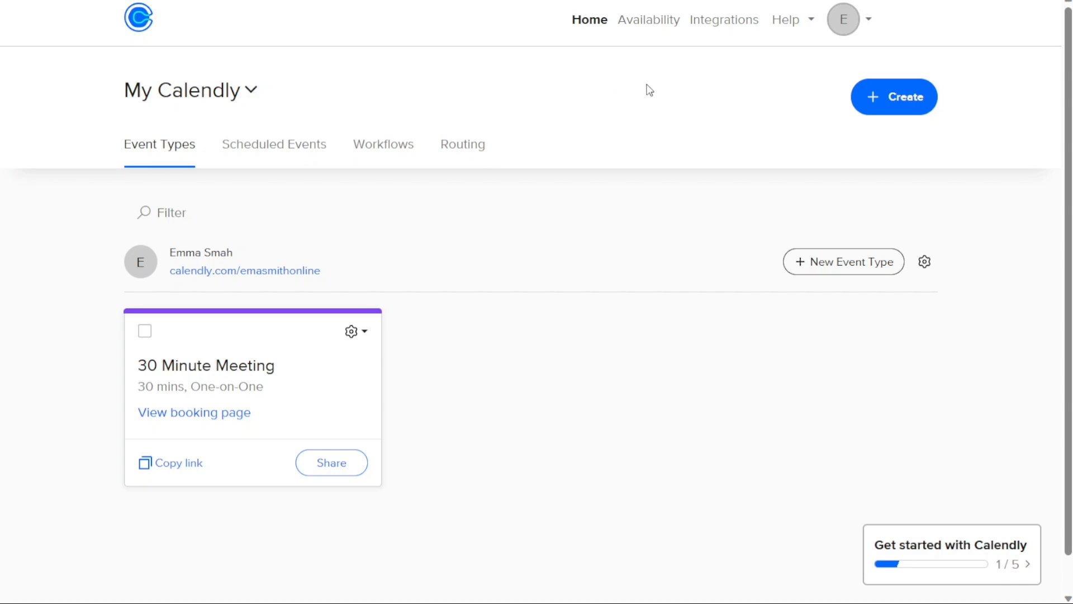
- Start creating a new event type and review the One-on-One, Group, Collective and Round Robin formats
{"action": "left_click", "coordinate": [876, 104]}
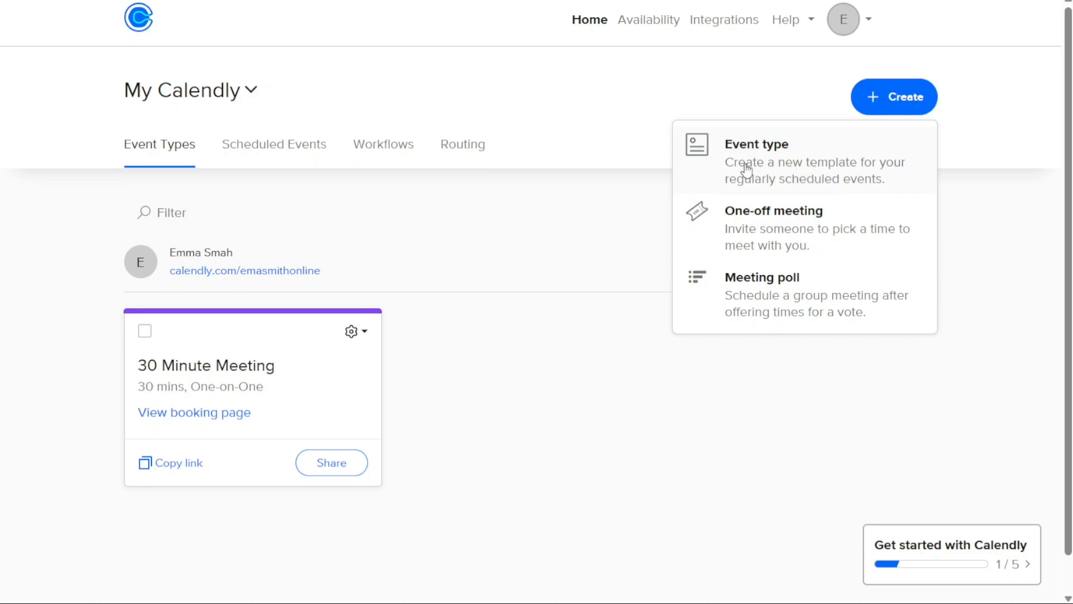
{"action": "left_click", "coordinate": [781, 167]}
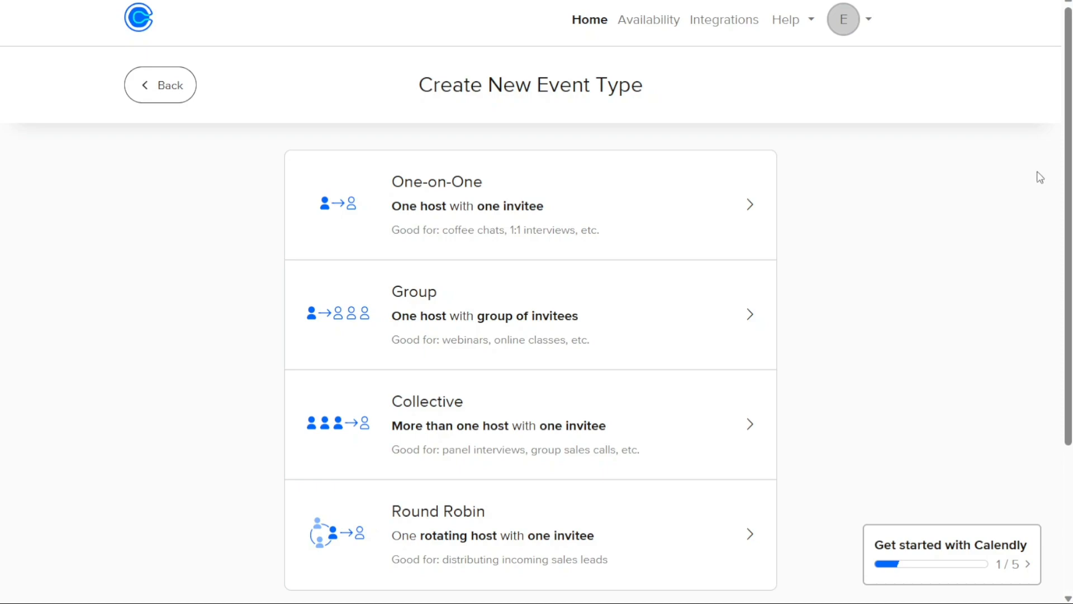
{"action": "left_click_drag", "start_coordinate": [1064, 178], "coordinate": [1037, 218]}
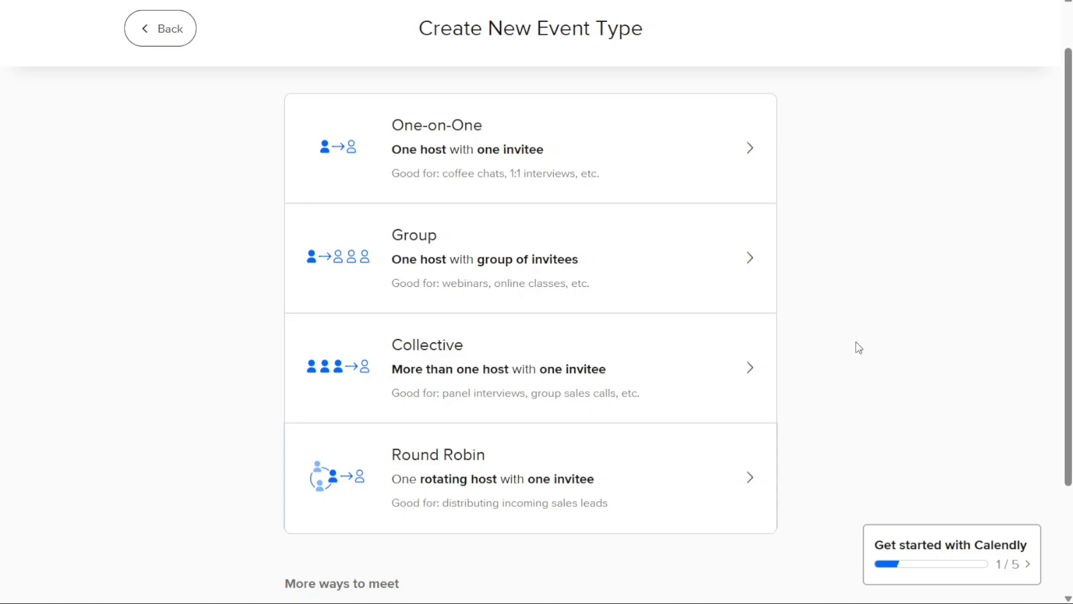
- Start a One-on-One event type named "Demo" and look through the available location options without choosing one
{"action": "left_click", "coordinate": [701, 161]}
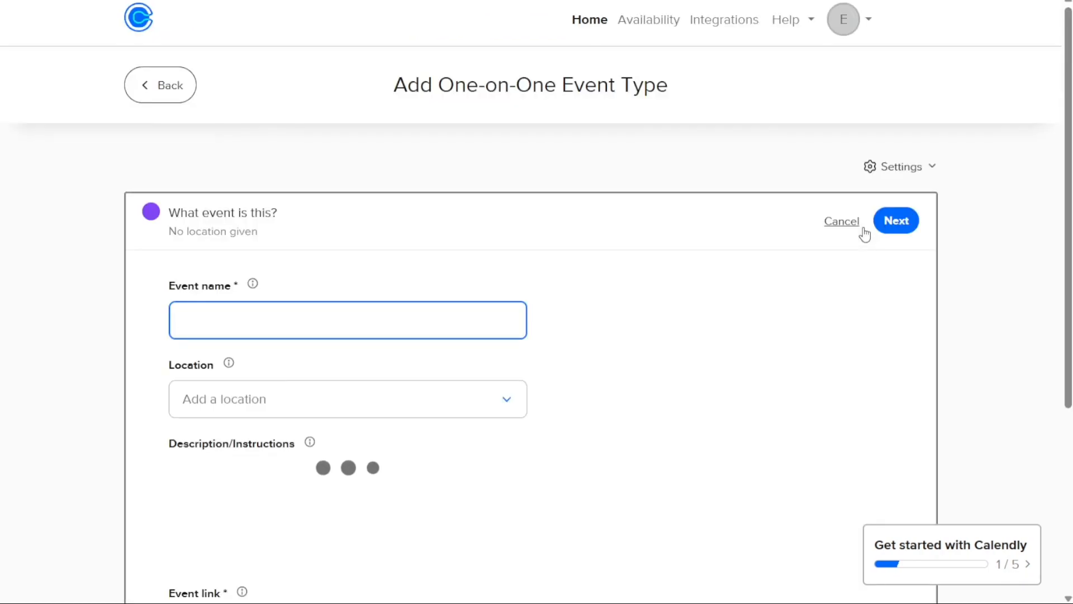
{"action": "left_click_drag", "start_coordinate": [1070, 203], "coordinate": [1055, 304]}
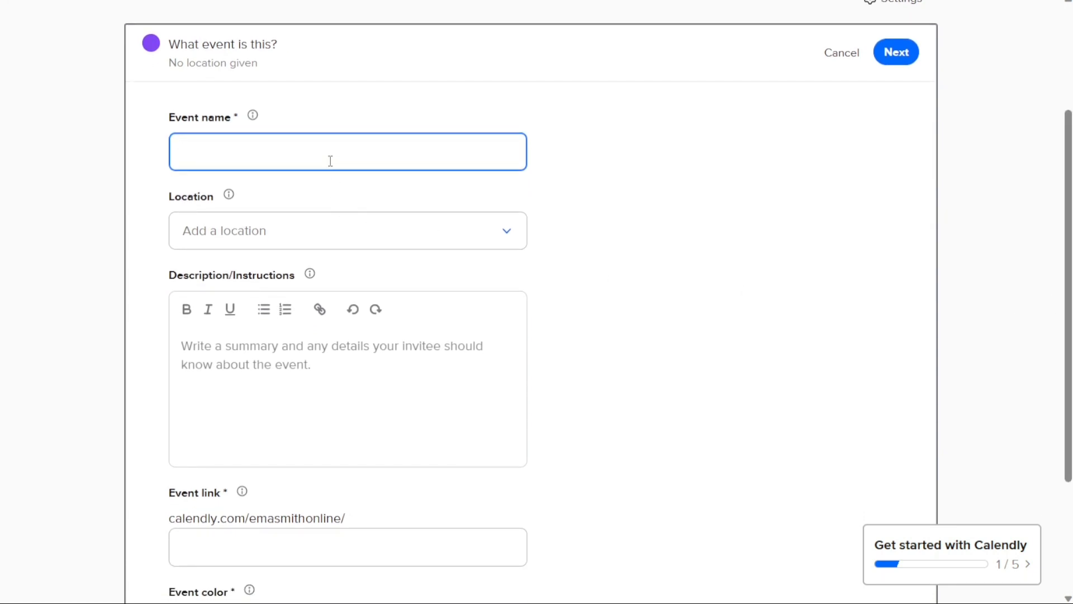
{"action": "type", "text": "Demo"}
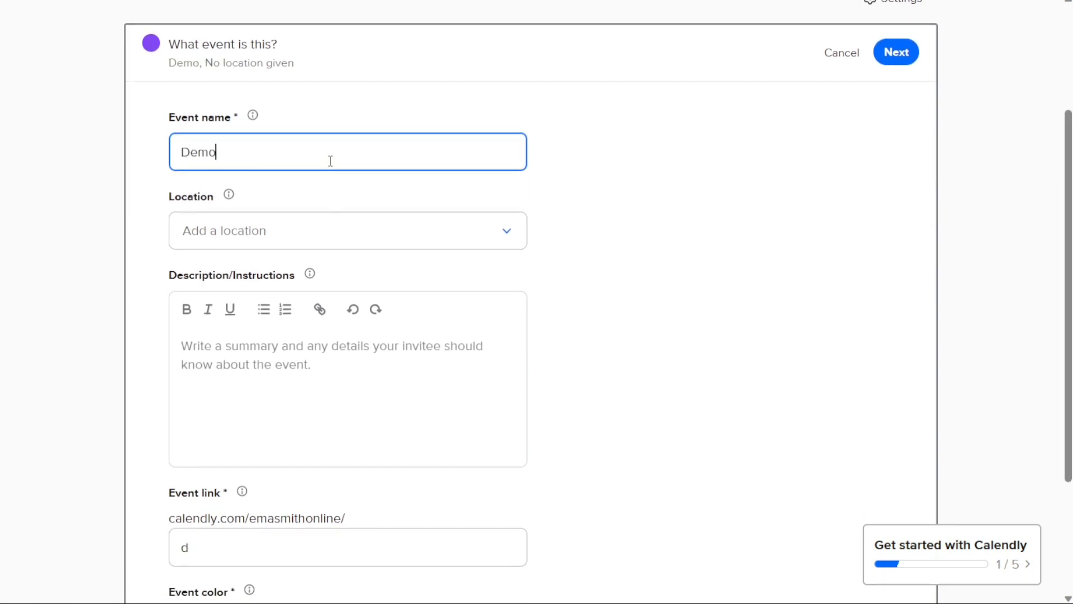
{"action": "left_click", "coordinate": [320, 231]}
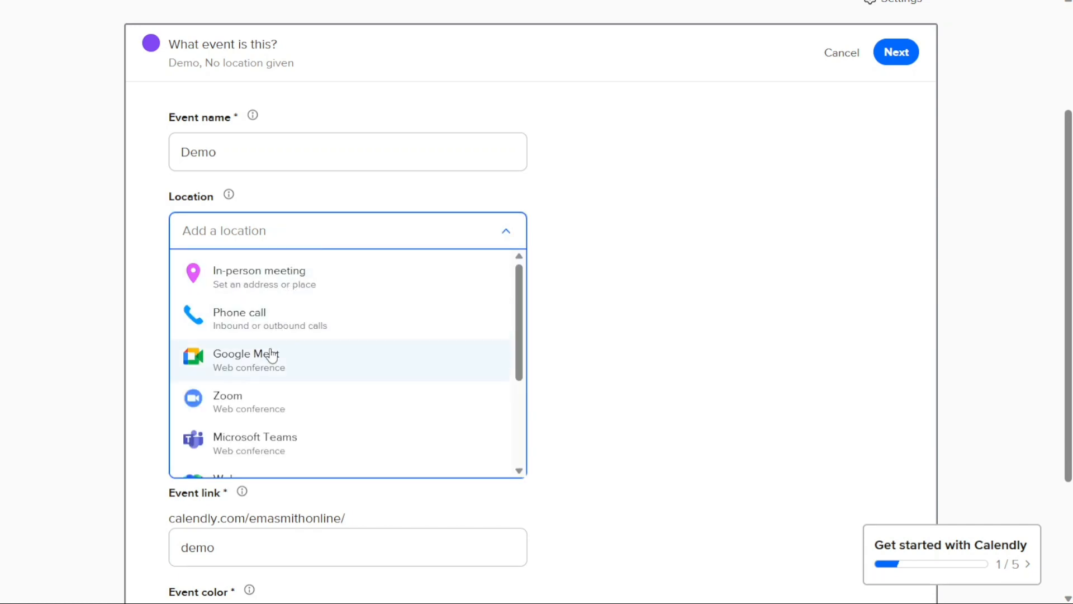
{"action": "left_click", "coordinate": [639, 310]}
- Enter "Bio" as the event's description and keep the event link as demo
{"action": "scroll", "coordinate": [638, 311], "scroll_direction": "down", "scroll_amount": 3}
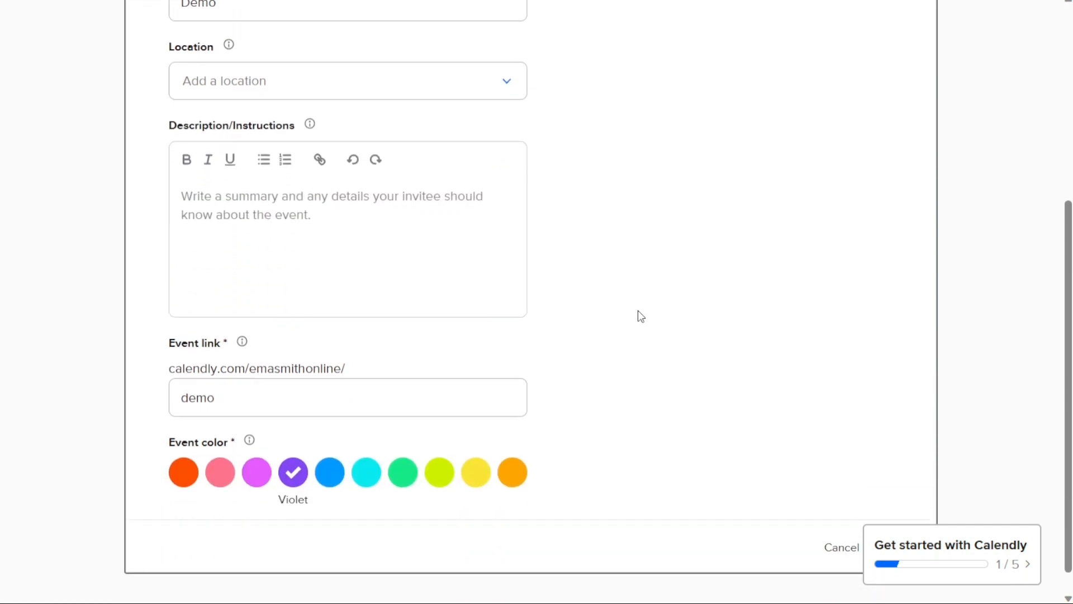
{"action": "left_click", "coordinate": [366, 220]}
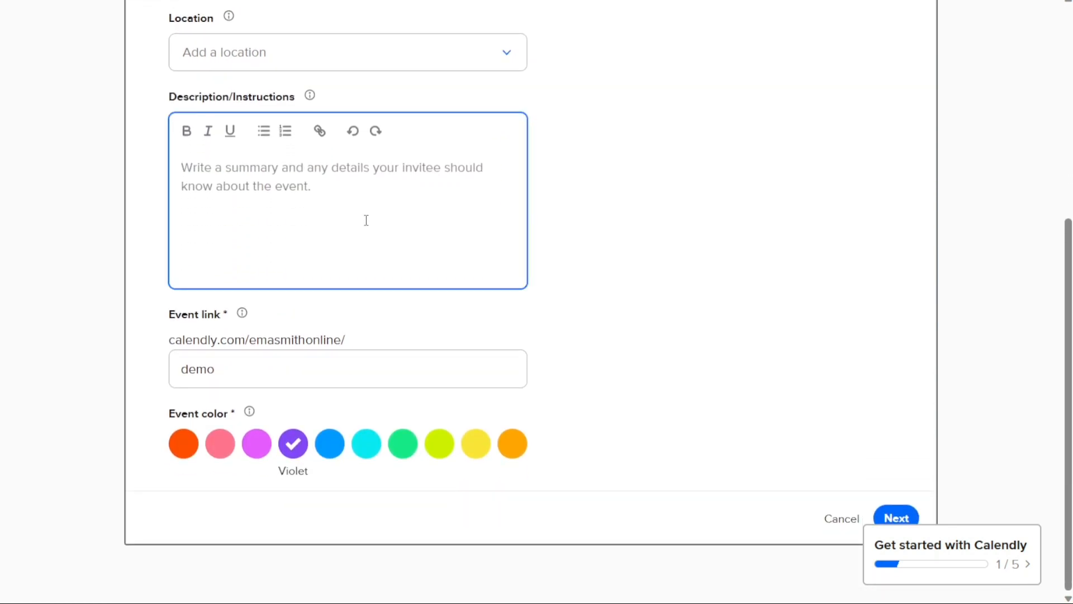
{"action": "type", "text": "Bio"}
{"action": "left_click", "coordinate": [407, 383]}
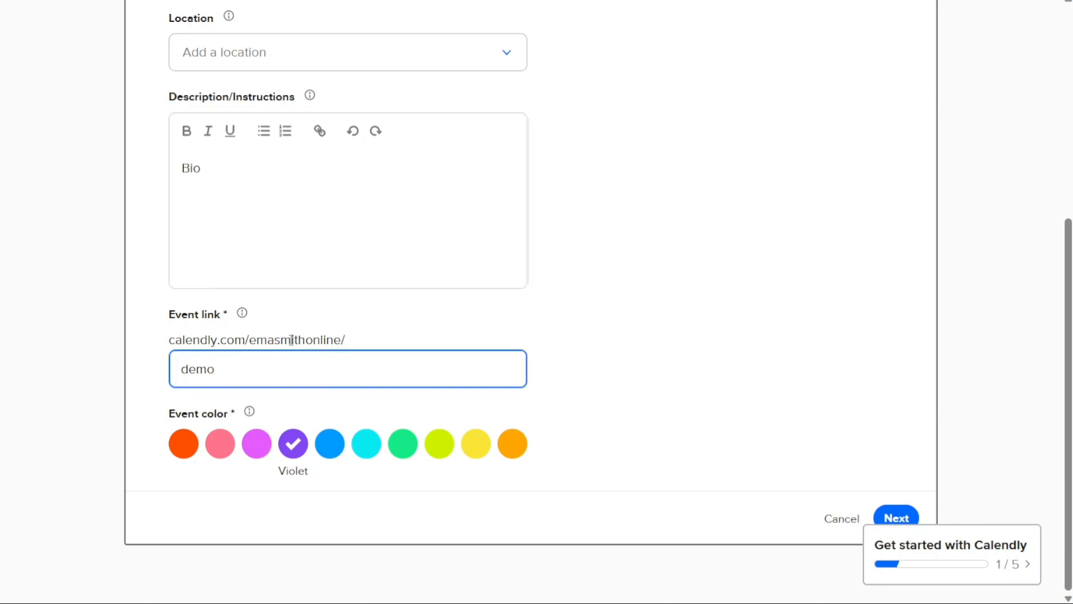
{"action": "left_click", "coordinate": [688, 363]}
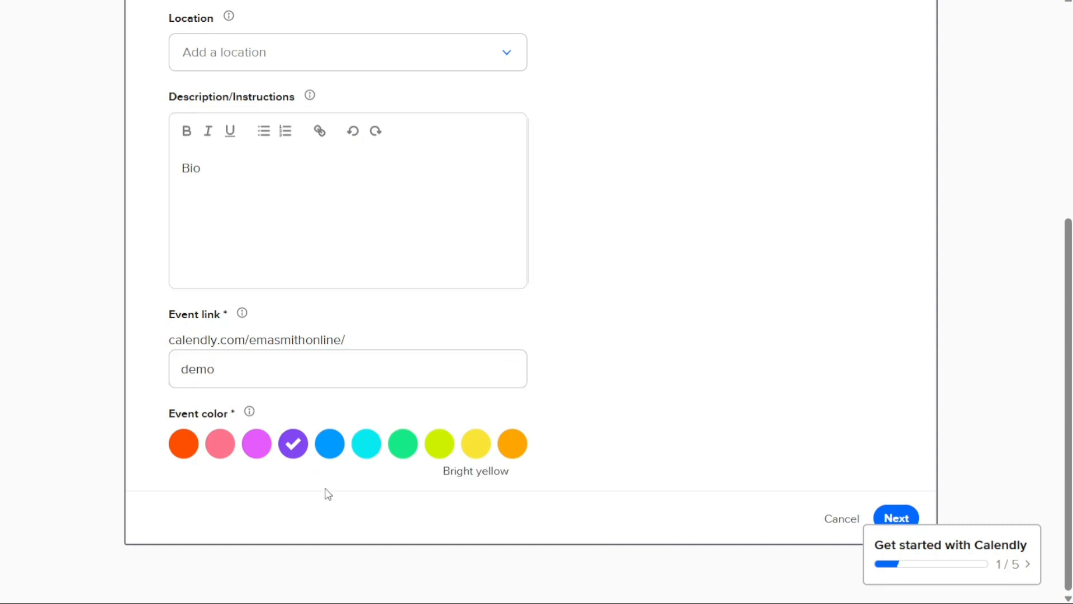
- Choose Blue as the event color and continue to the booking availability settings
{"action": "left_click", "coordinate": [329, 452]}
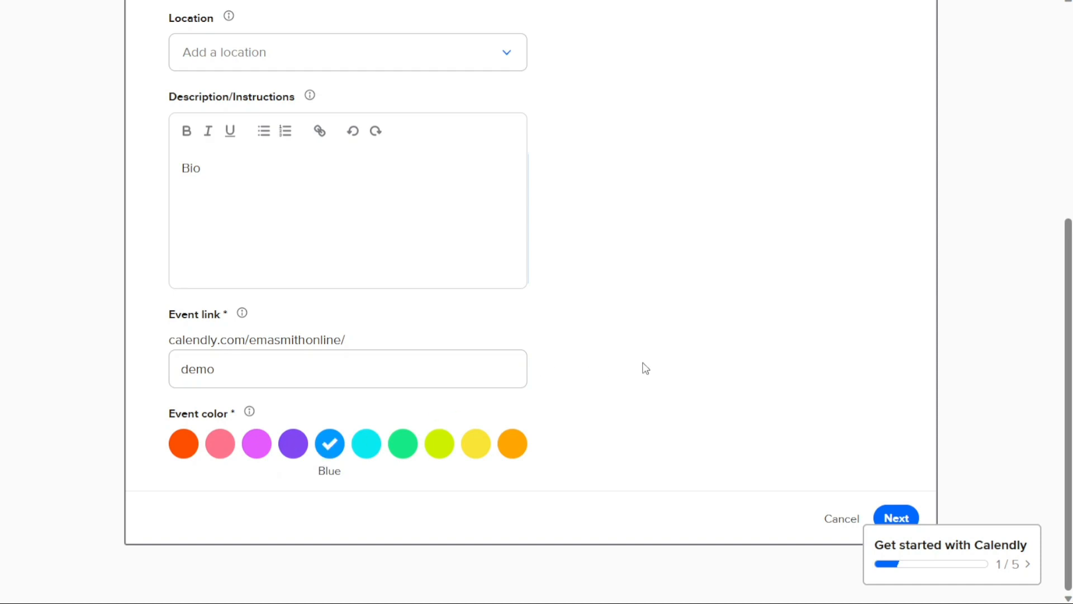
{"action": "left_click", "coordinate": [427, 376]}
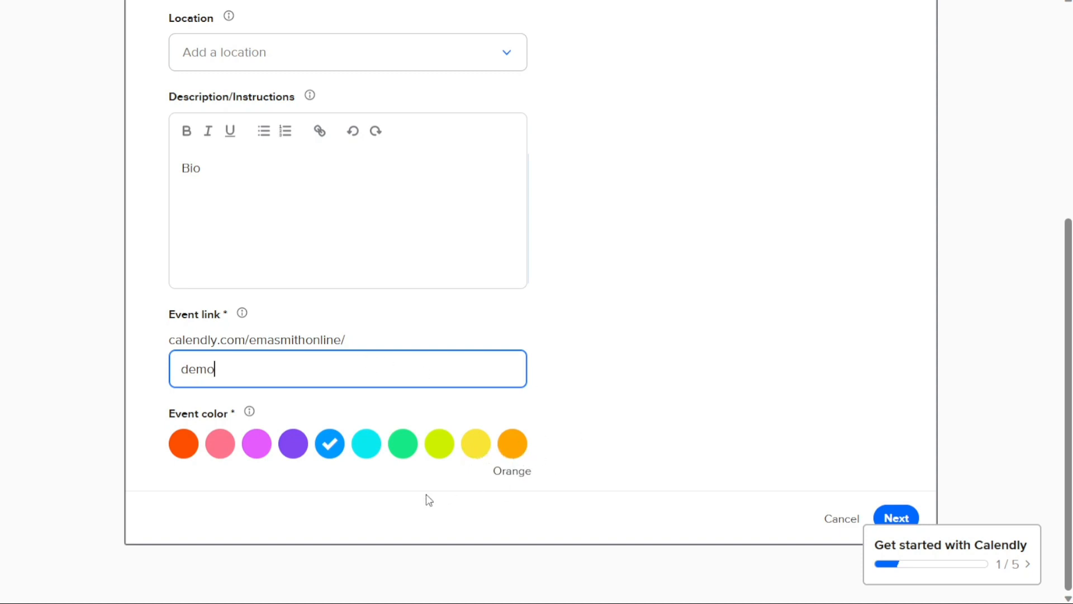
{"action": "left_click", "coordinate": [686, 445]}
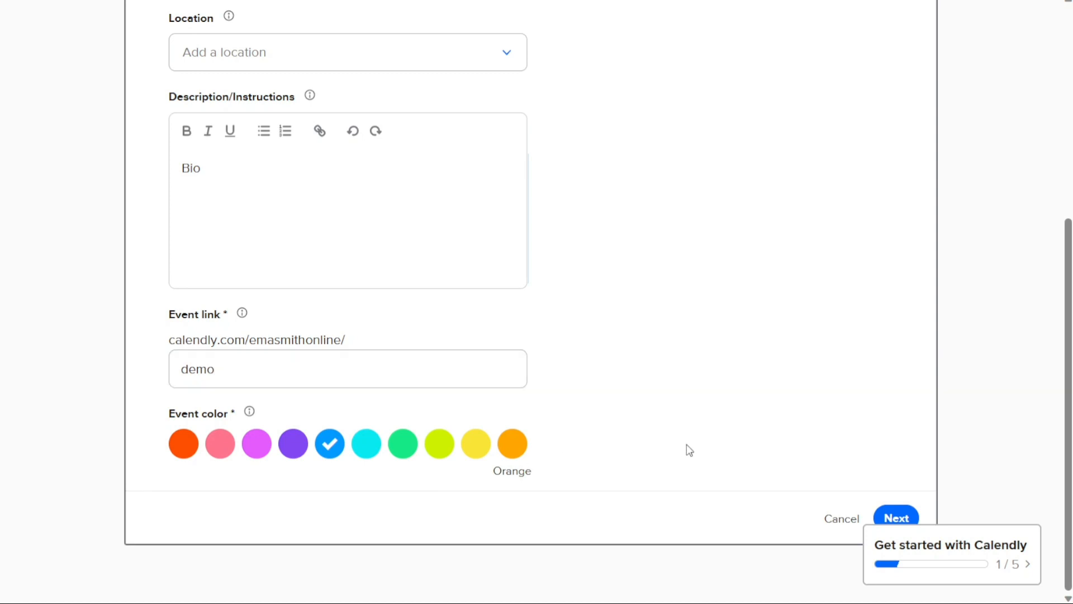
{"action": "left_click", "coordinate": [898, 513]}
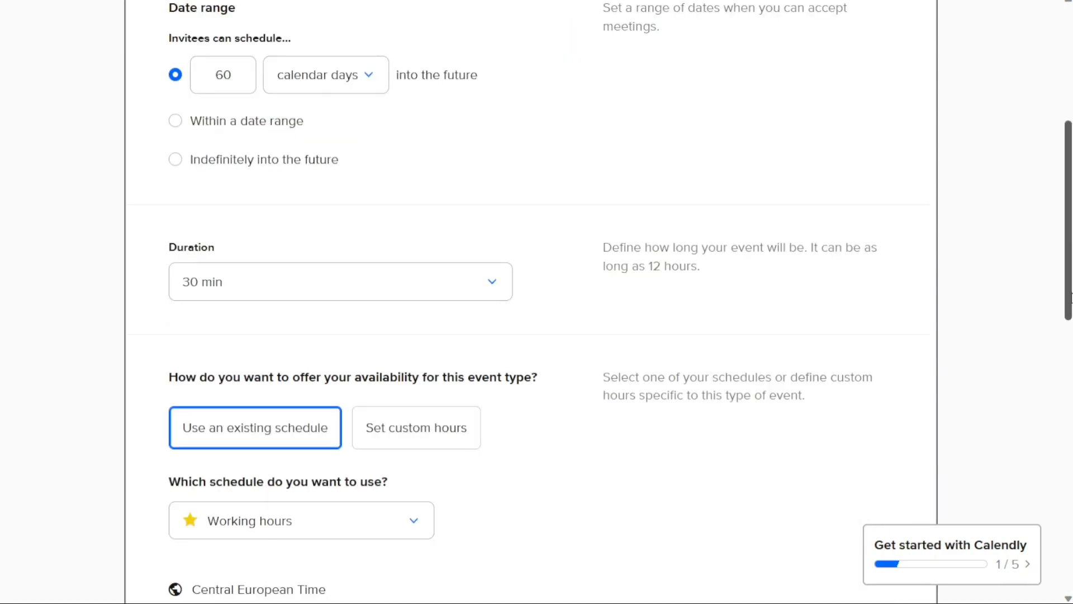
- Review the date range, duration and custom hours options, then return to the existing Working hours schedule
{"action": "scroll", "coordinate": [1063, 238], "scroll_direction": "up", "scroll_amount": 3}
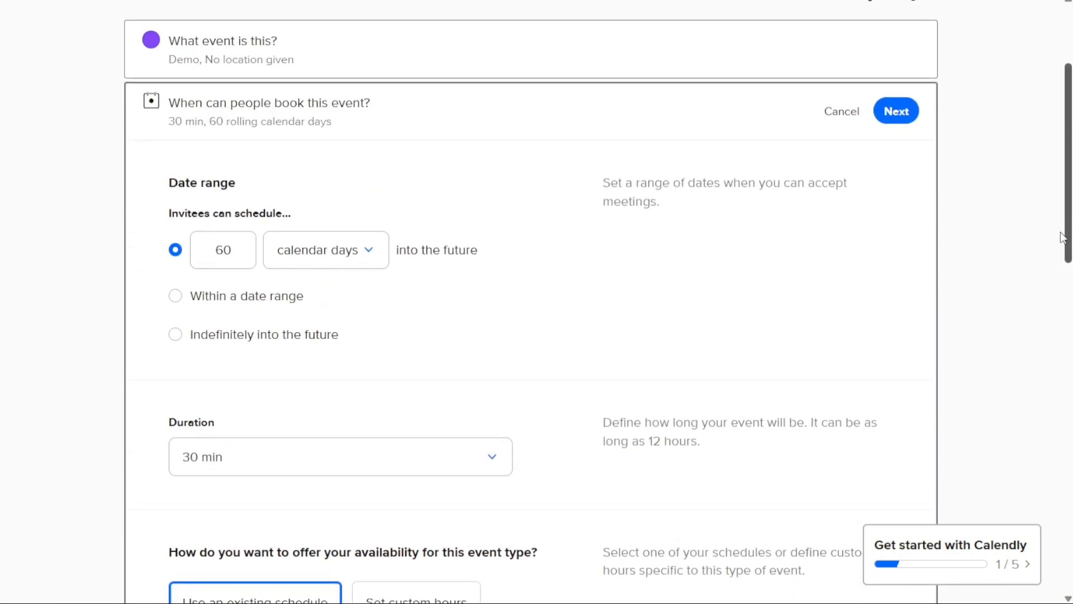
{"action": "scroll", "coordinate": [1063, 237], "scroll_direction": "down", "scroll_amount": 2}
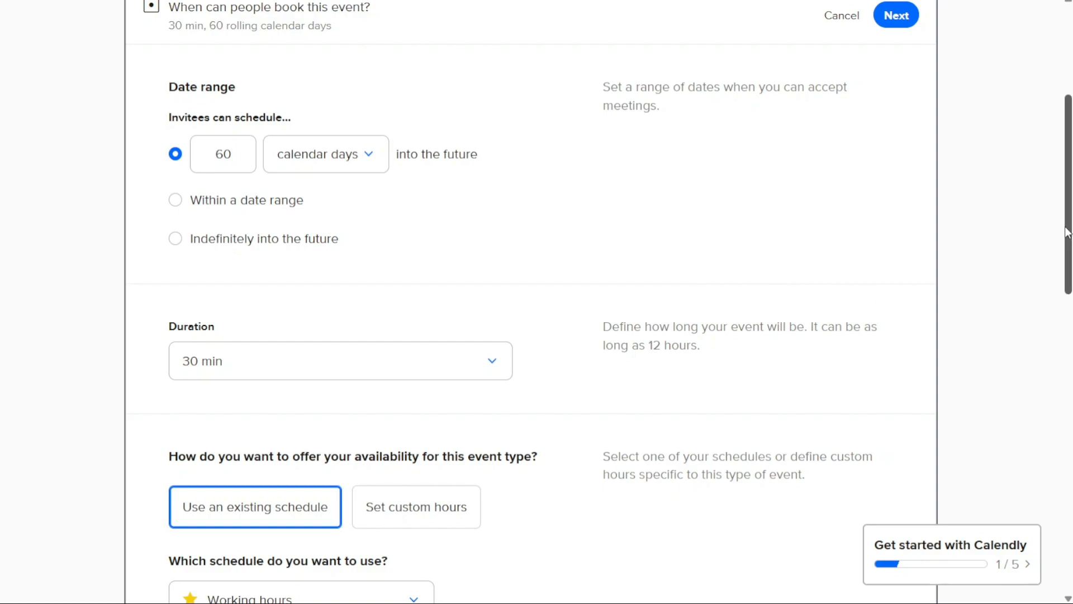
{"action": "left_click_drag", "start_coordinate": [1068, 239], "coordinate": [1030, 319]}
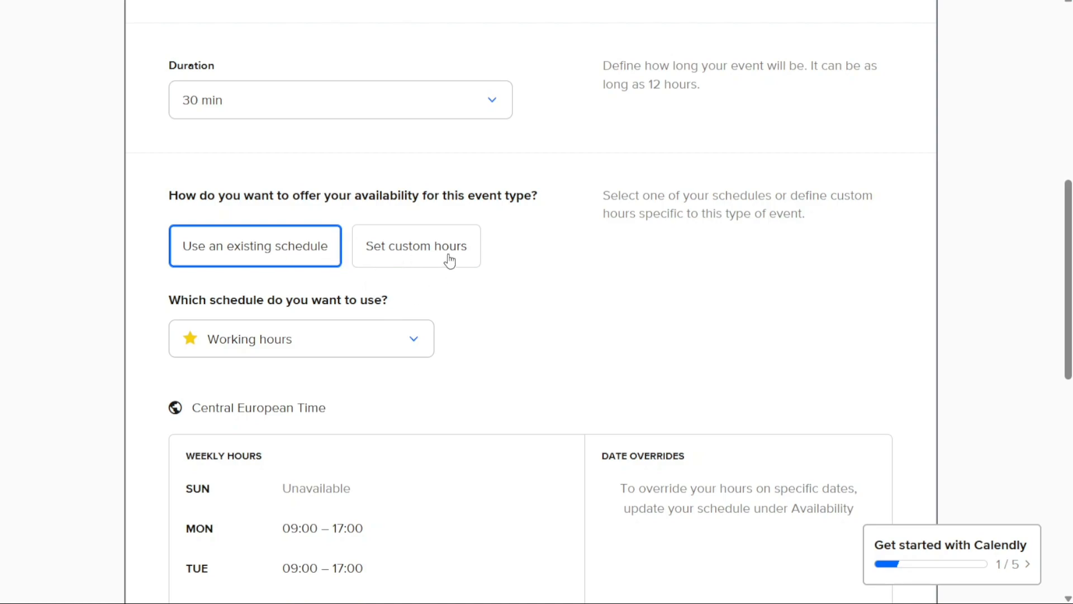
{"action": "left_click", "coordinate": [430, 254]}
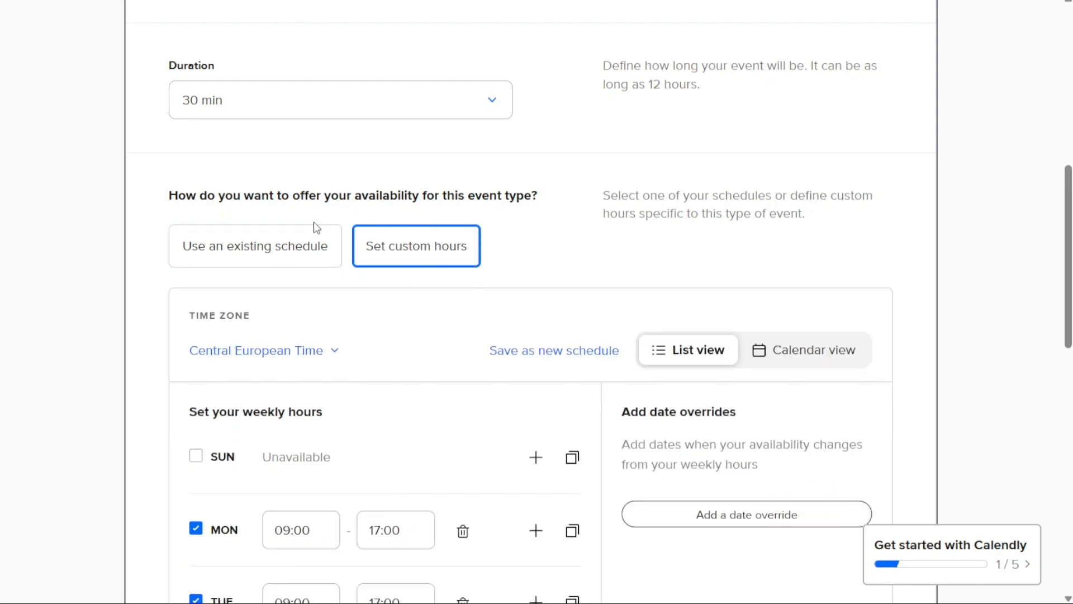
{"action": "left_click", "coordinate": [264, 253]}
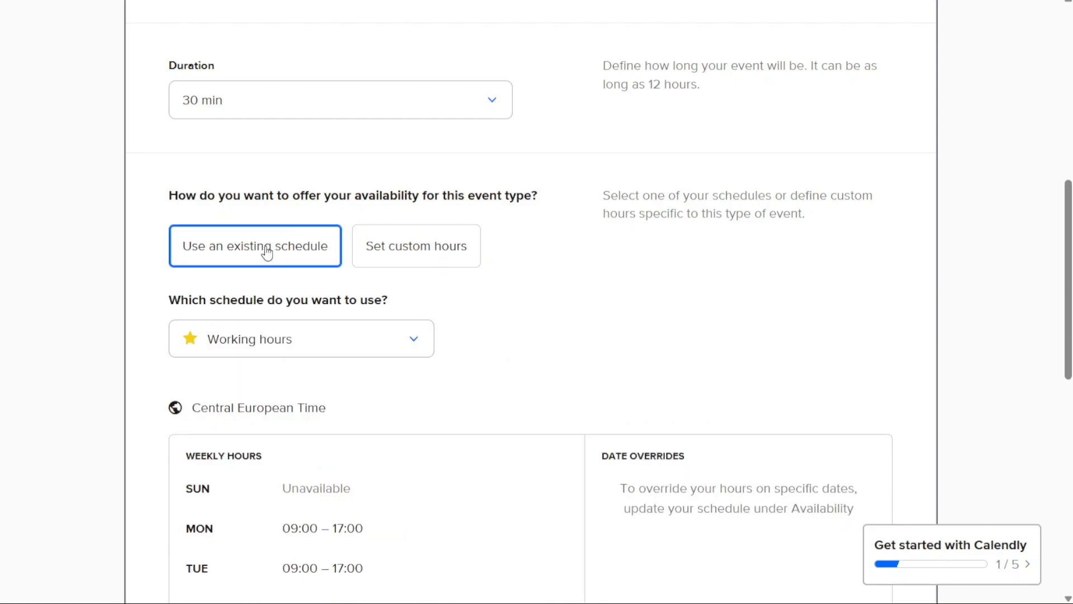
{"action": "left_click", "coordinate": [334, 347]}
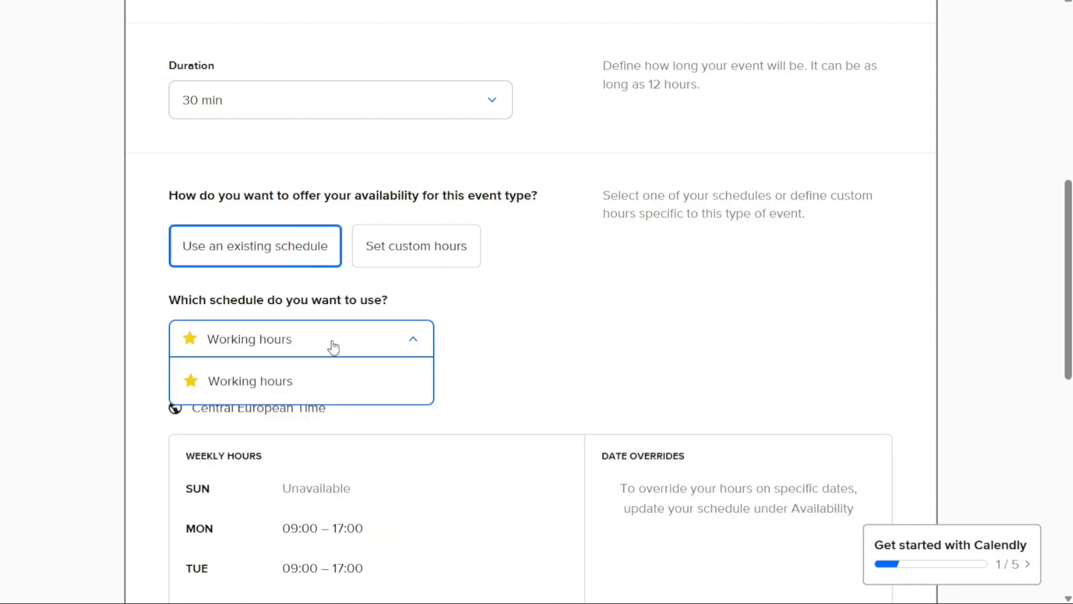
{"action": "left_click", "coordinate": [334, 347]}
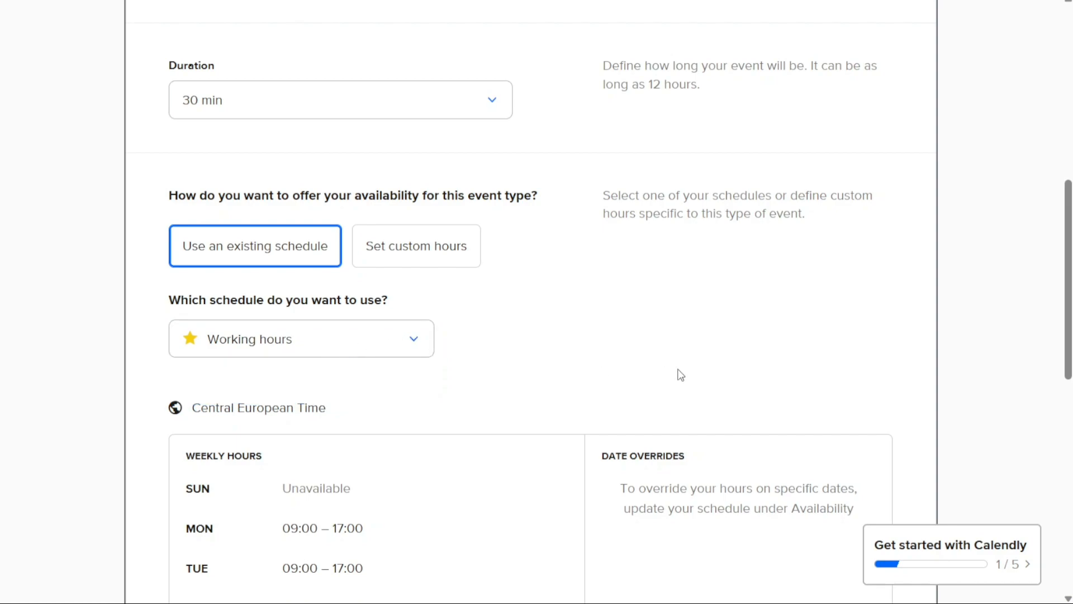
- Check the weekly hours and buffer time options, and save the Demo event's booking settings without adding buffers
{"action": "left_click_drag", "start_coordinate": [1069, 324], "coordinate": [1048, 380]}
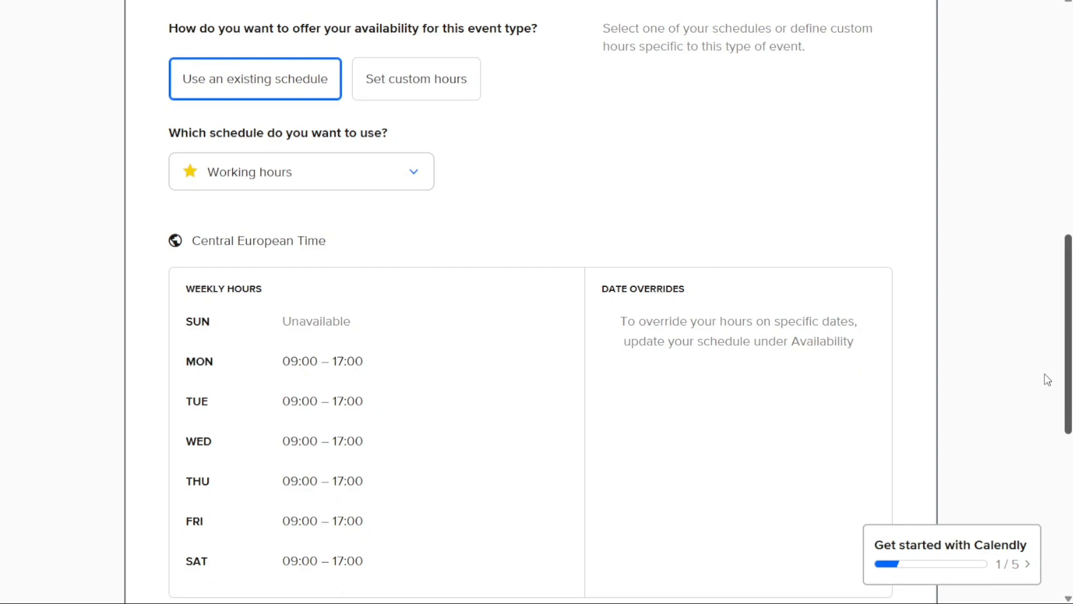
{"action": "left_click_drag", "start_coordinate": [1047, 381], "coordinate": [942, 532]}
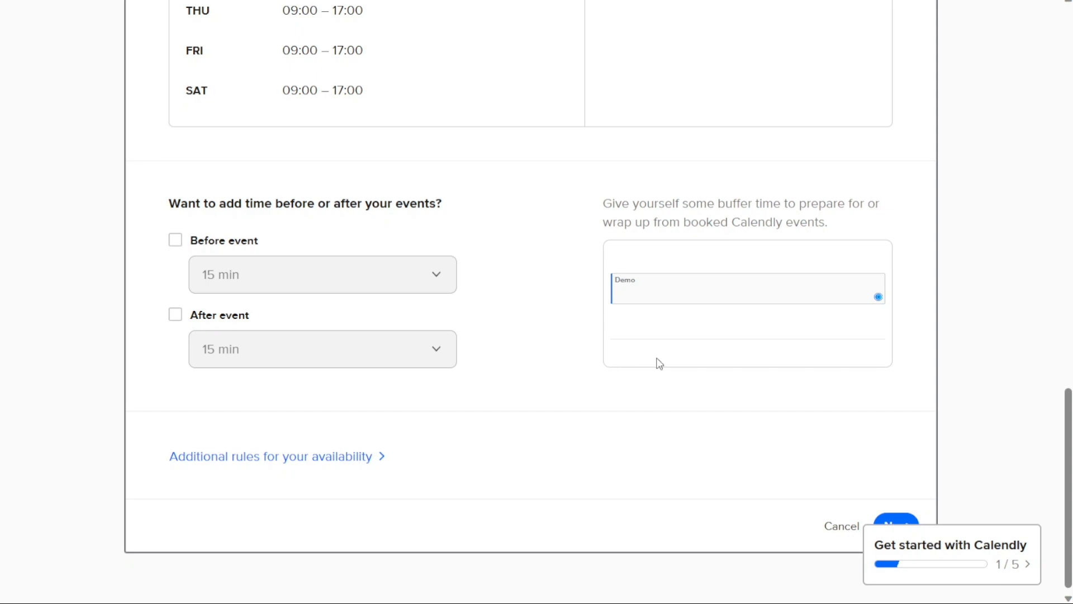
{"action": "scroll", "coordinate": [957, 446], "scroll_direction": "down", "scroll_amount": 1}
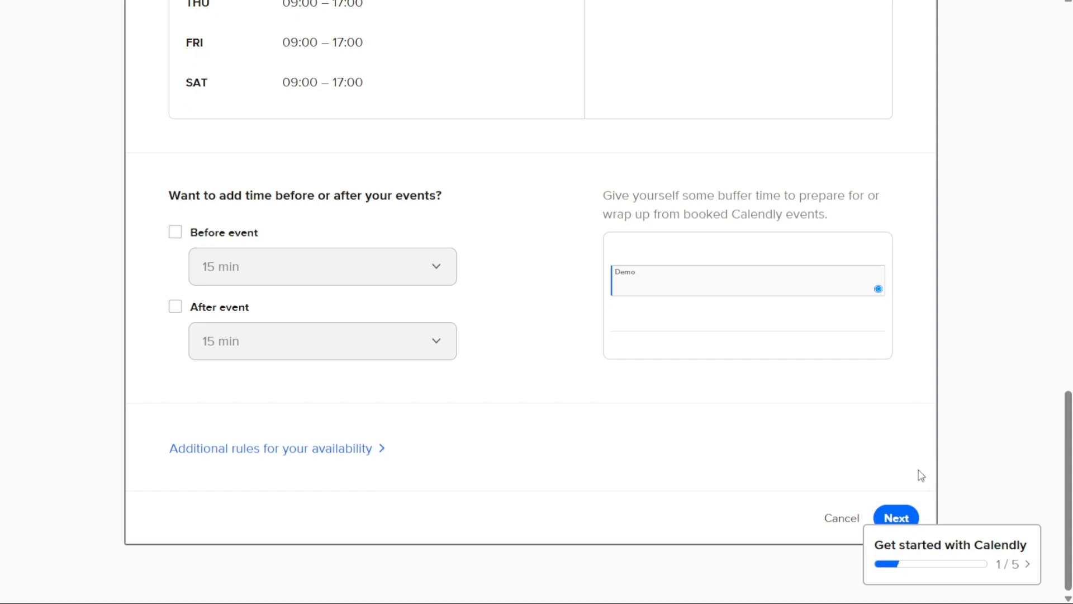
{"action": "left_click", "coordinate": [906, 519]}
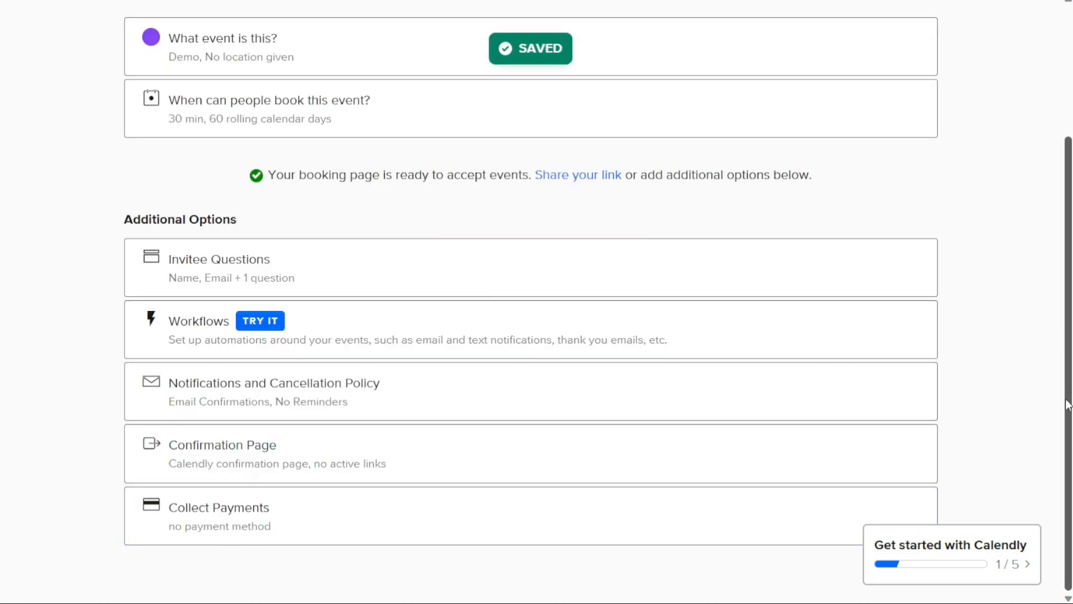
- Review the Demo event's additional options and the ways to share its booking link, and close the sharing dialog
{"action": "left_click_drag", "start_coordinate": [1068, 406], "coordinate": [1048, 414]}
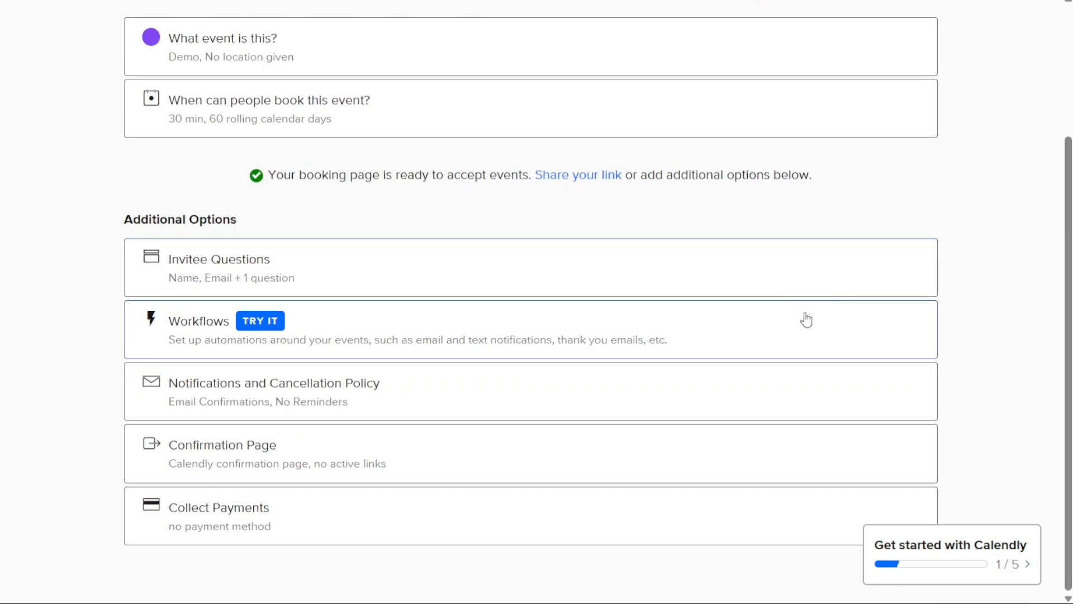
{"action": "left_click_drag", "start_coordinate": [1067, 333], "coordinate": [1045, 173]}
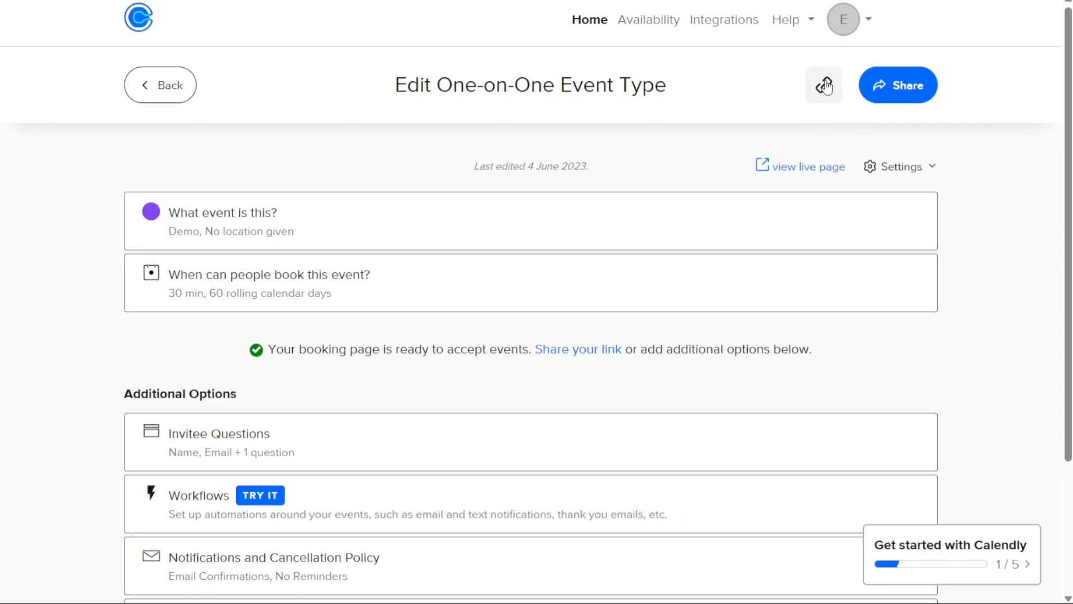
{"action": "left_click", "coordinate": [908, 89]}
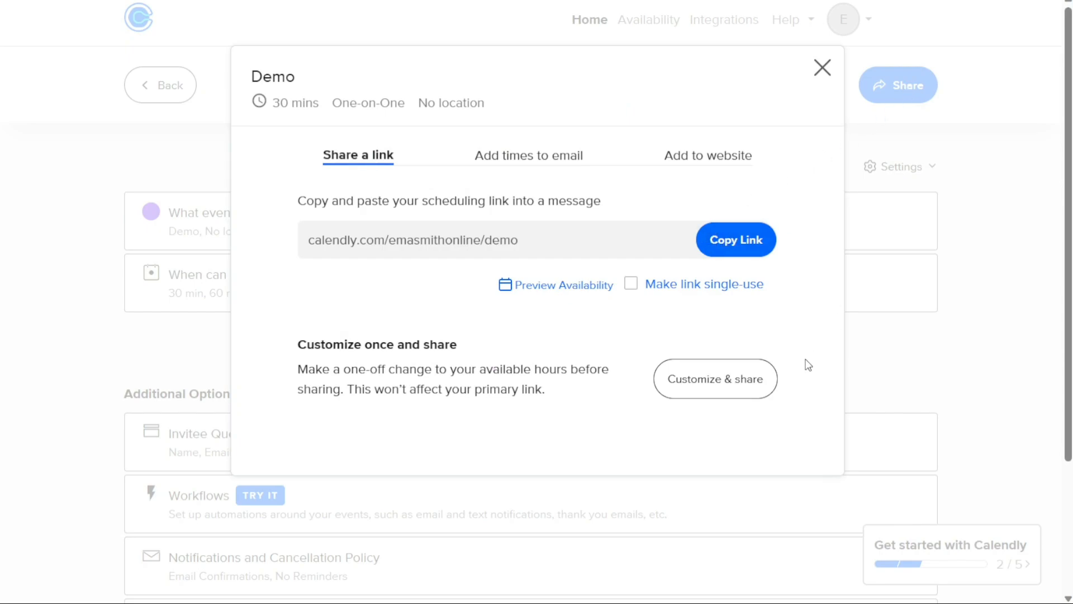
{"action": "left_click", "coordinate": [822, 68]}
- Return to the event types overview on the home page and check the actions available for the Demo event
{"action": "left_click", "coordinate": [577, 25]}
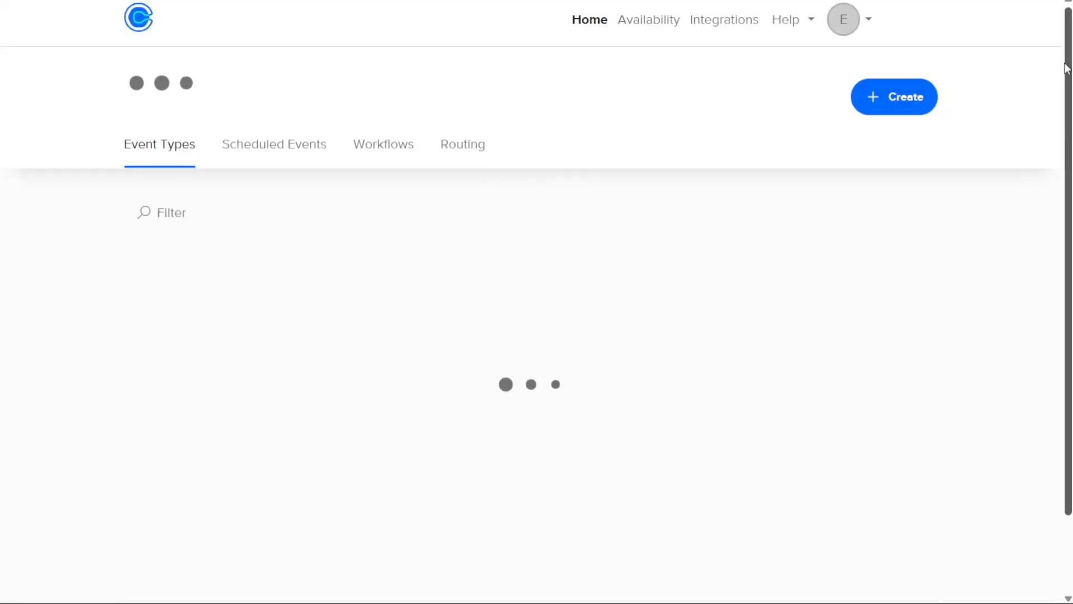
{"action": "left_click_drag", "start_coordinate": [1068, 63], "coordinate": [1070, 120]}
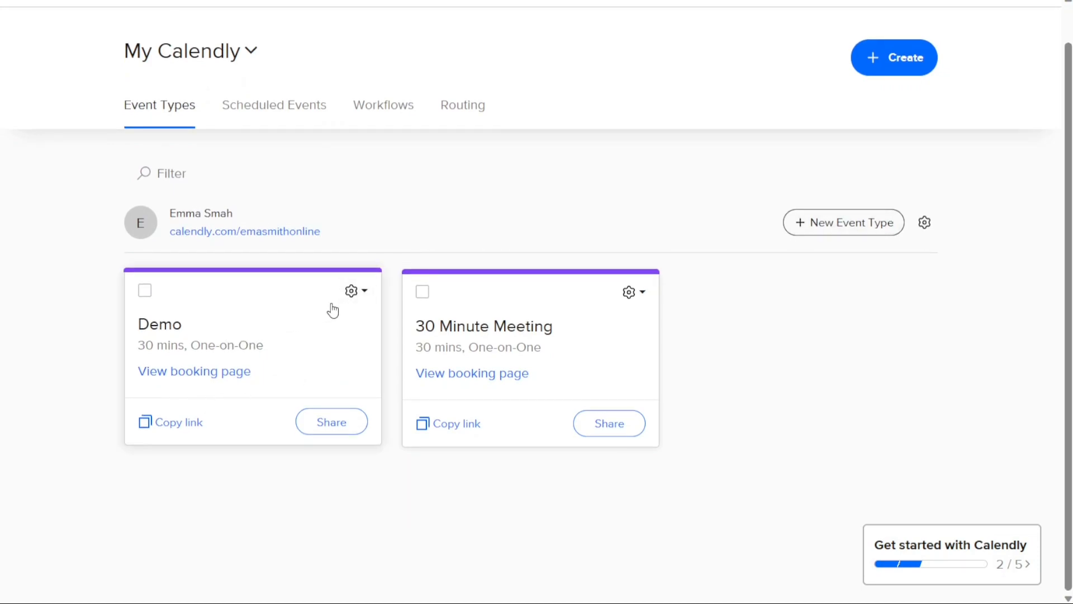
{"action": "left_click", "coordinate": [372, 297]}
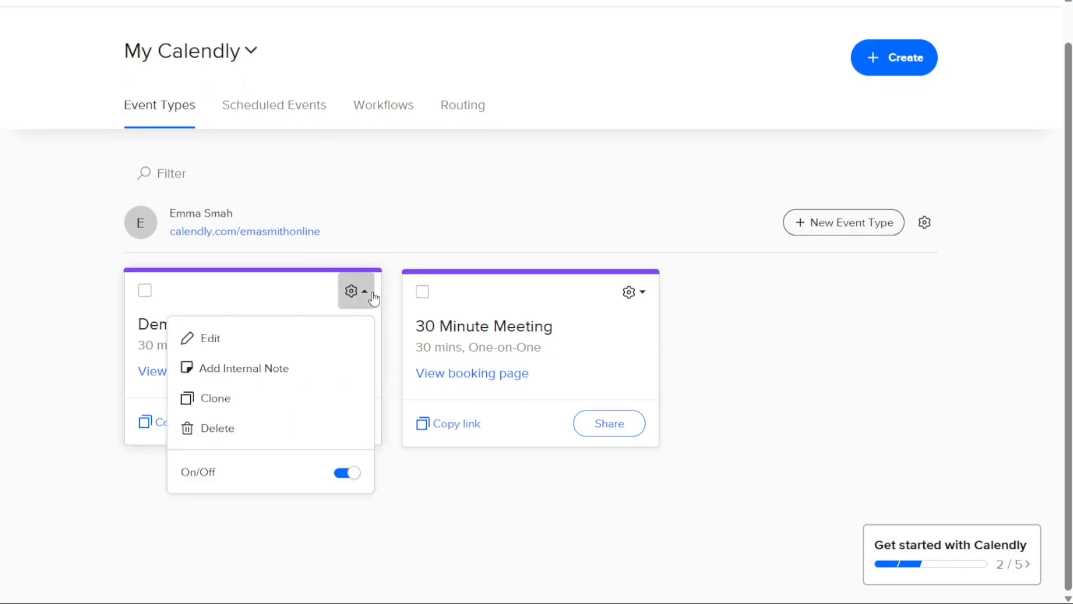
{"action": "left_click", "coordinate": [365, 301]}
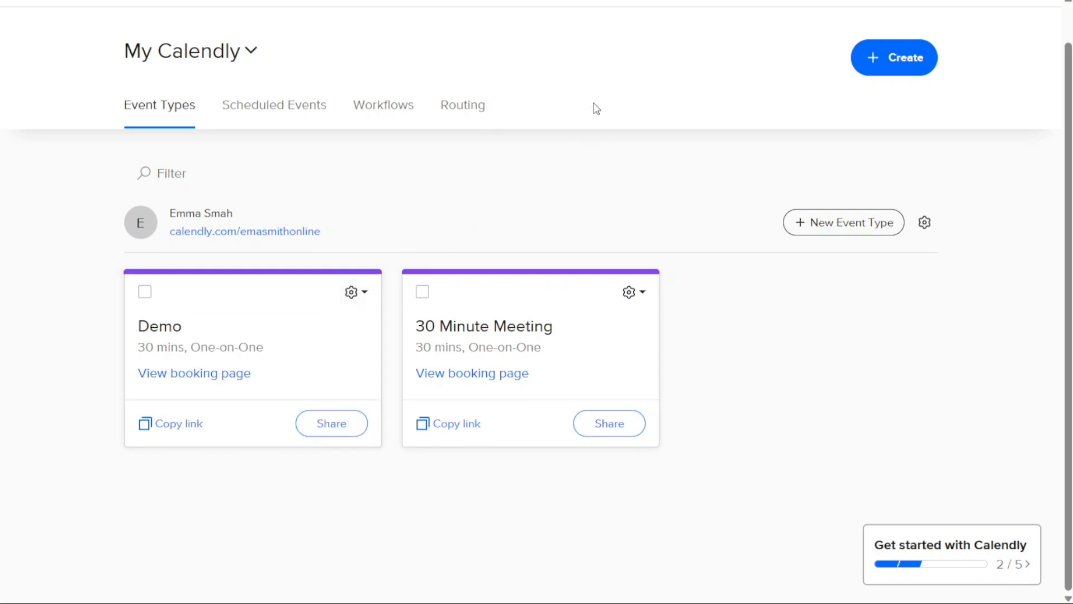
{"action": "scroll", "coordinate": [596, 109], "scroll_direction": "up", "scroll_amount": 1}
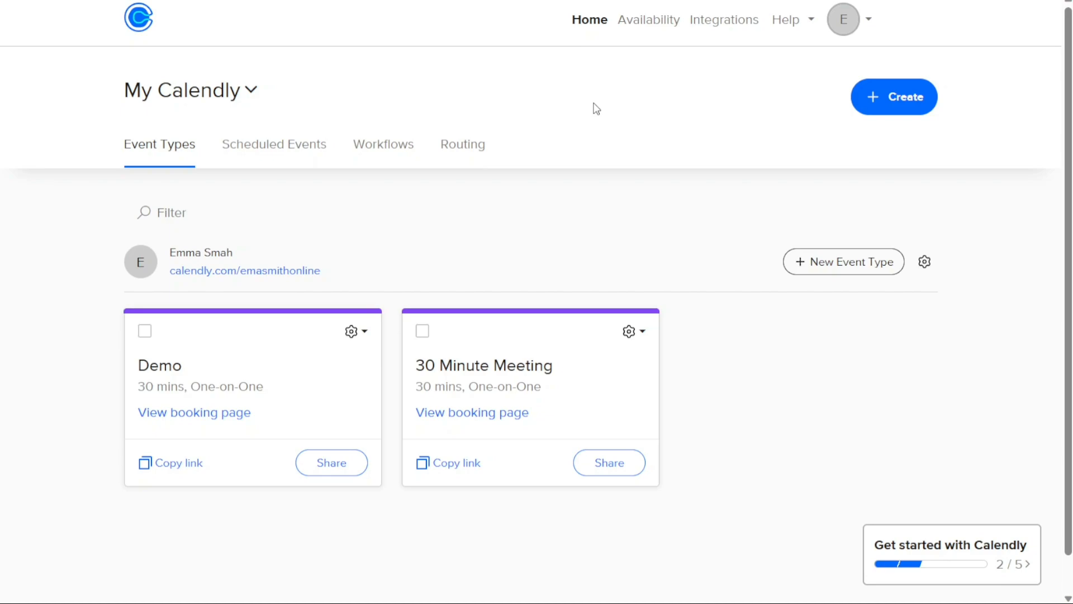
- Start creating a workflow from the "Send thank you email" template and open its workflow name for editing
{"action": "left_click", "coordinate": [385, 147]}
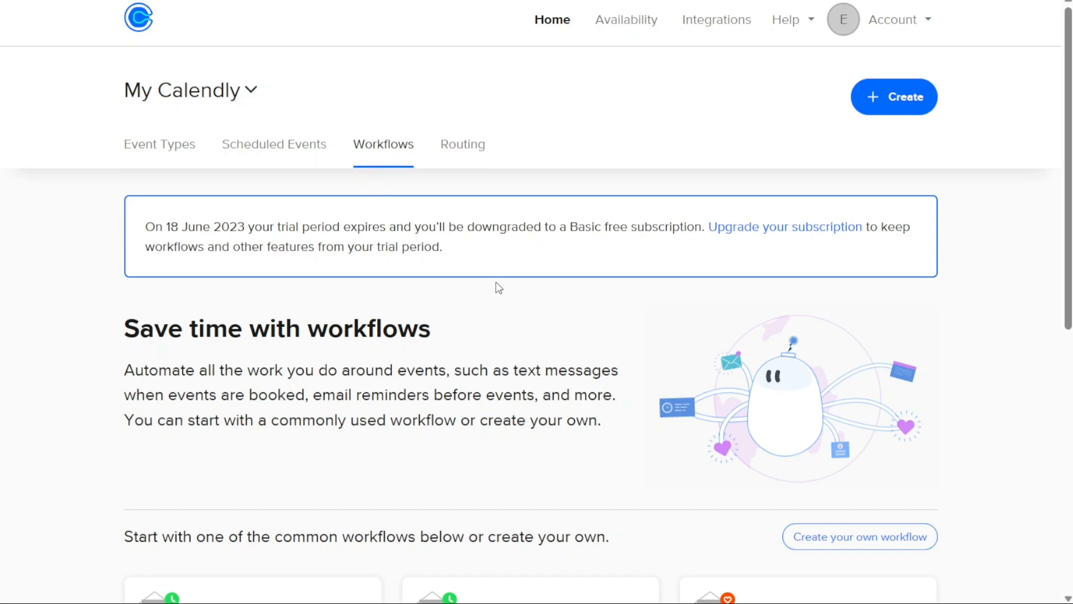
{"action": "scroll", "coordinate": [501, 300], "scroll_direction": "down", "scroll_amount": 8}
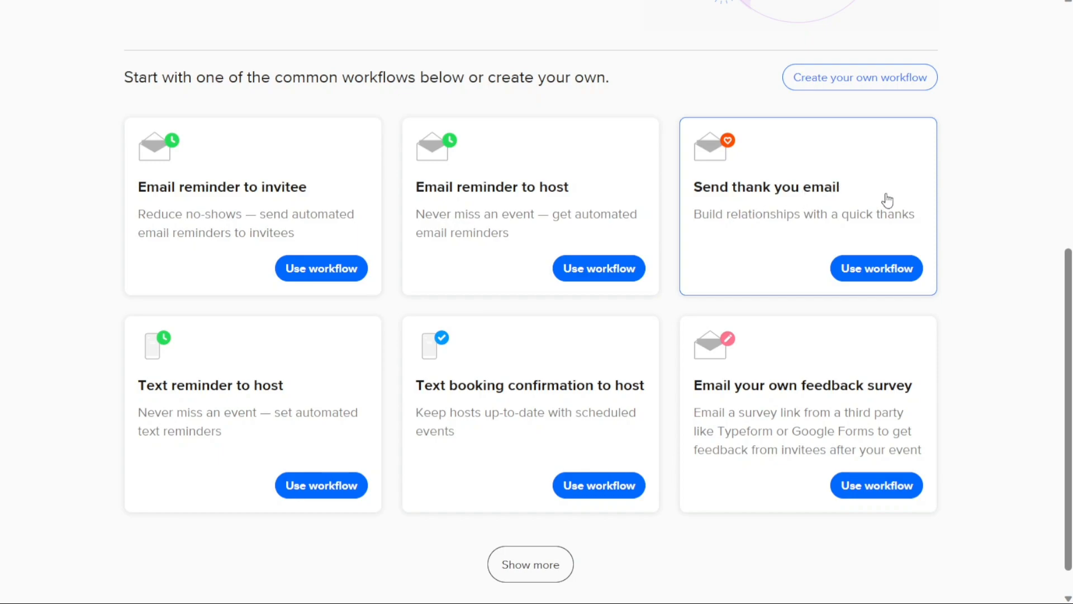
{"action": "left_click", "coordinate": [867, 274]}
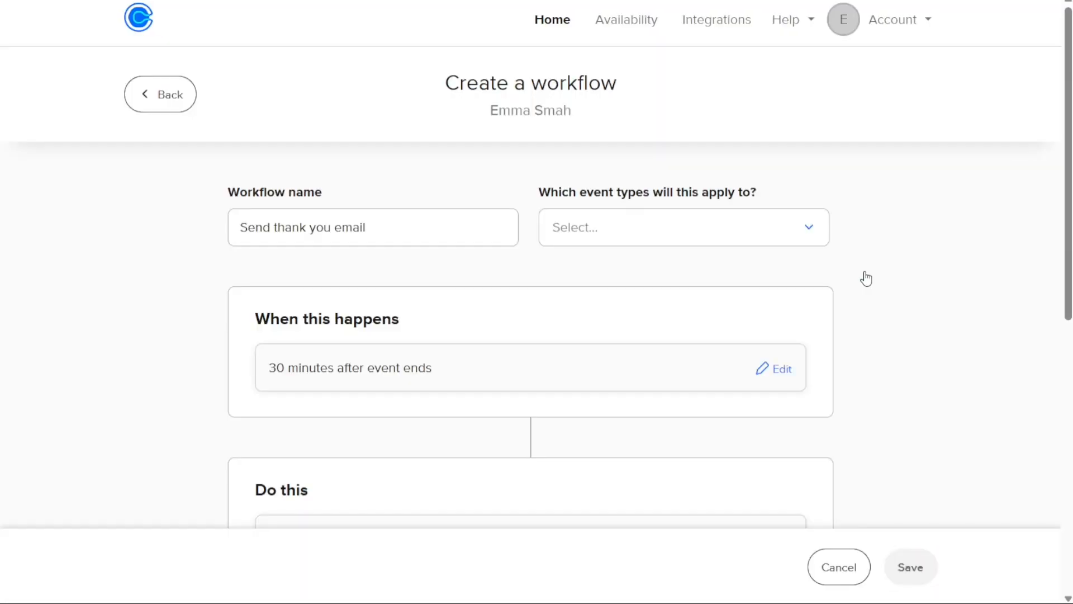
{"action": "left_click_drag", "start_coordinate": [1067, 190], "coordinate": [1067, 239]}
{"action": "left_click", "coordinate": [376, 161]}
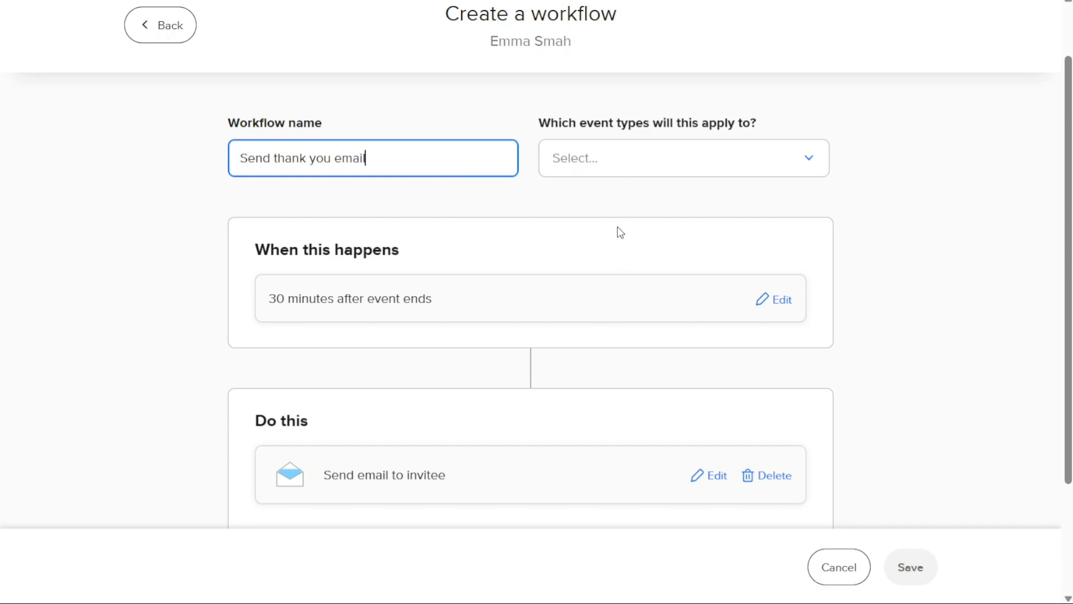
- Apply the "Send thank you email" workflow to the Demo event type only
{"action": "left_click", "coordinate": [620, 202]}
{"action": "scroll", "coordinate": [620, 202], "scroll_direction": "down", "scroll_amount": 2}
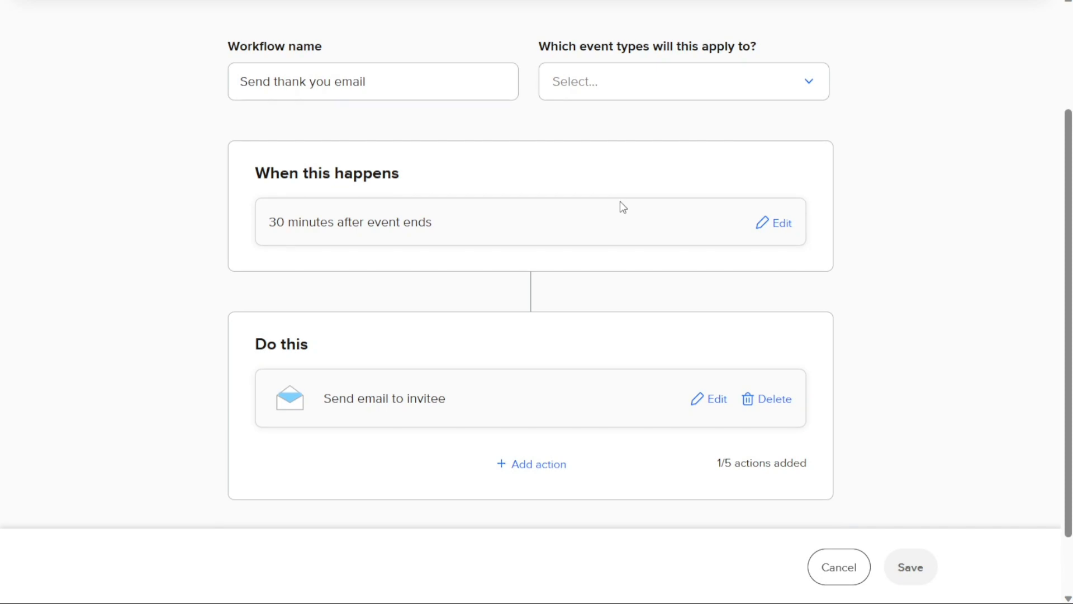
{"action": "left_click", "coordinate": [698, 98]}
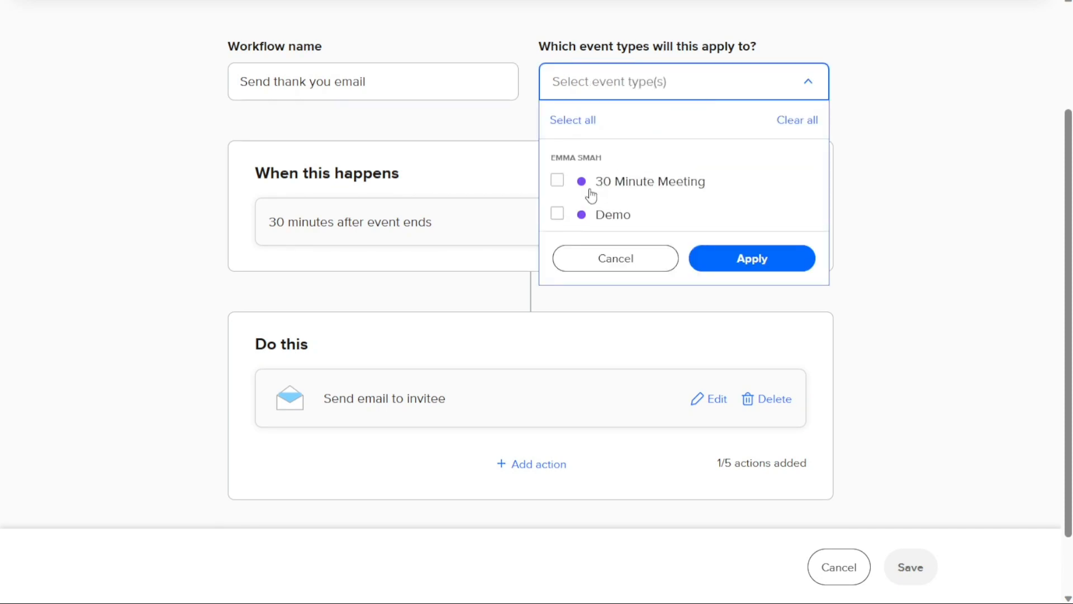
{"action": "left_click", "coordinate": [558, 213]}
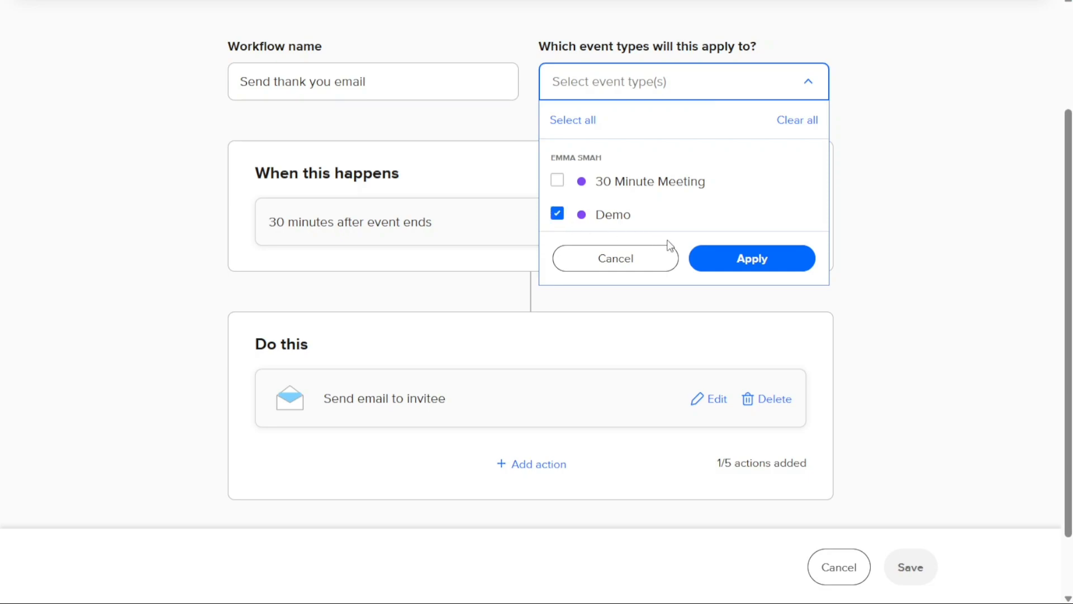
{"action": "left_click", "coordinate": [715, 258]}
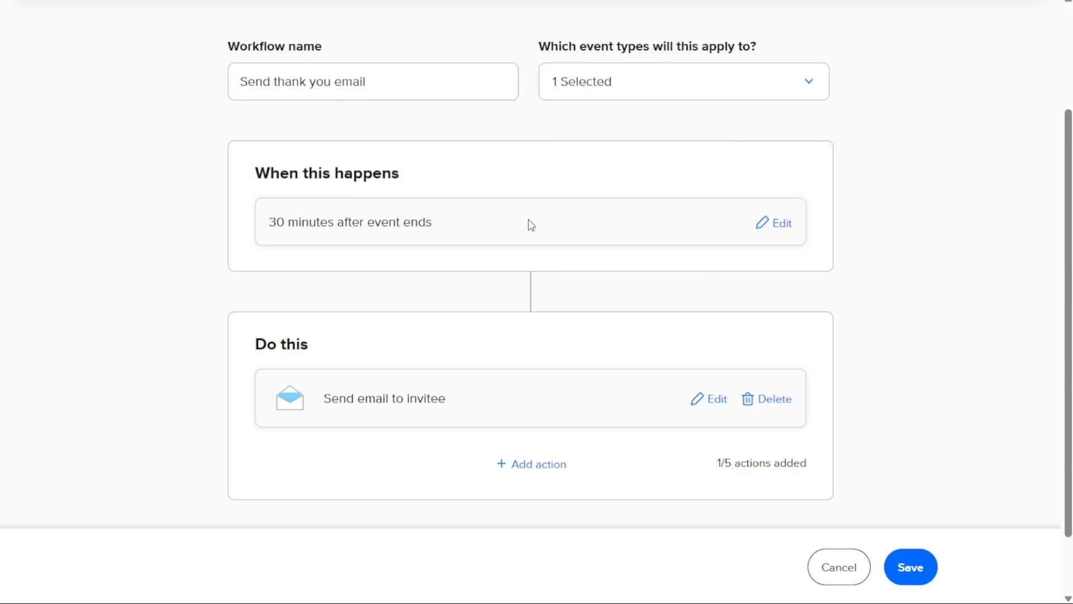
- Review the workflow's trigger options and timing after the event ends, and close them without making changes
{"action": "left_click", "coordinate": [772, 236]}
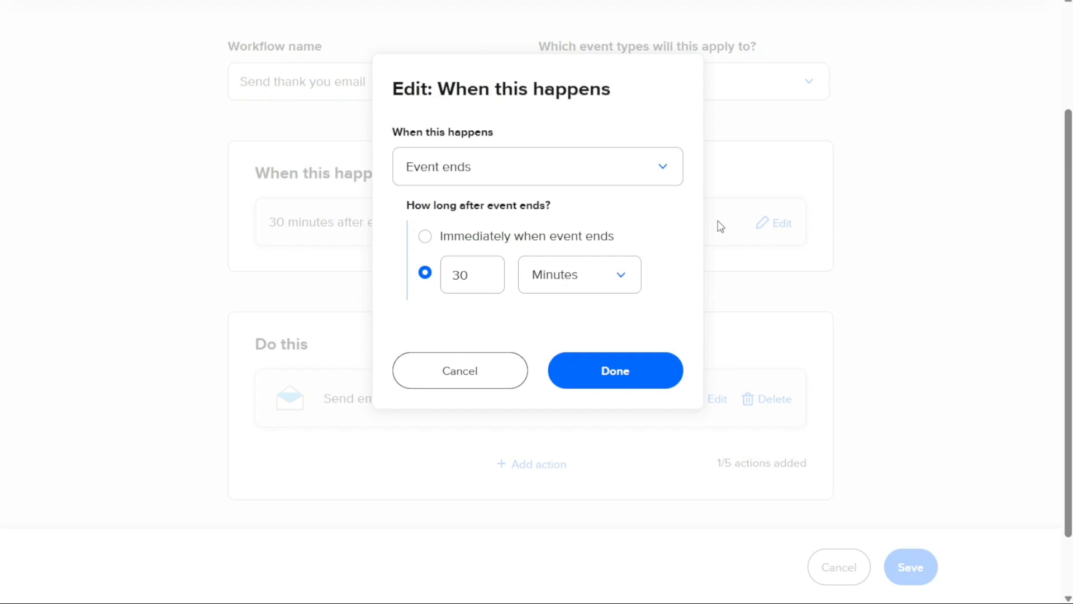
{"action": "left_click", "coordinate": [618, 184]}
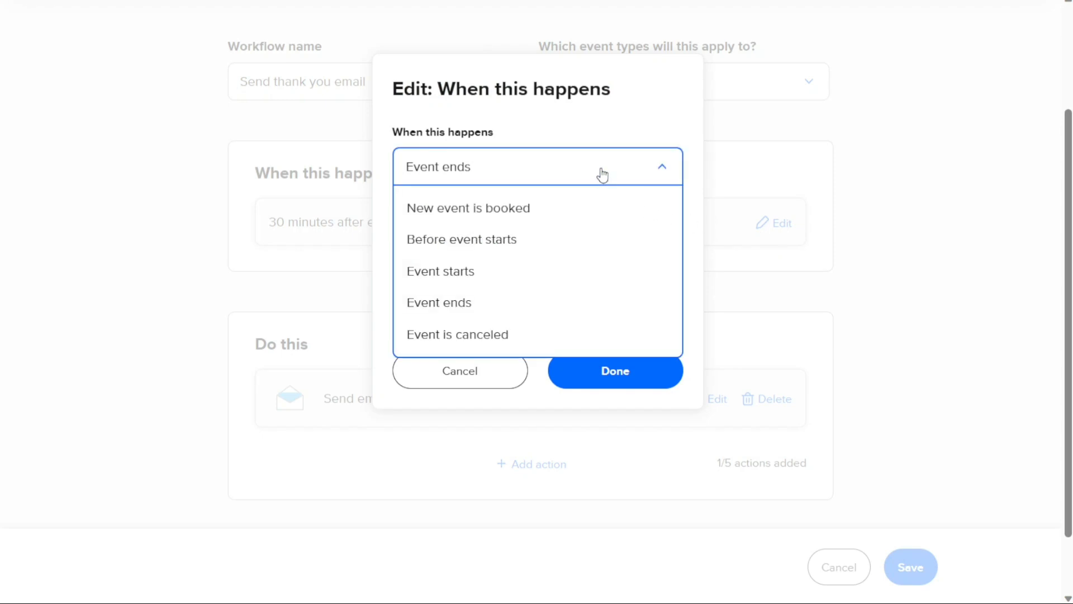
{"action": "left_click", "coordinate": [602, 174]}
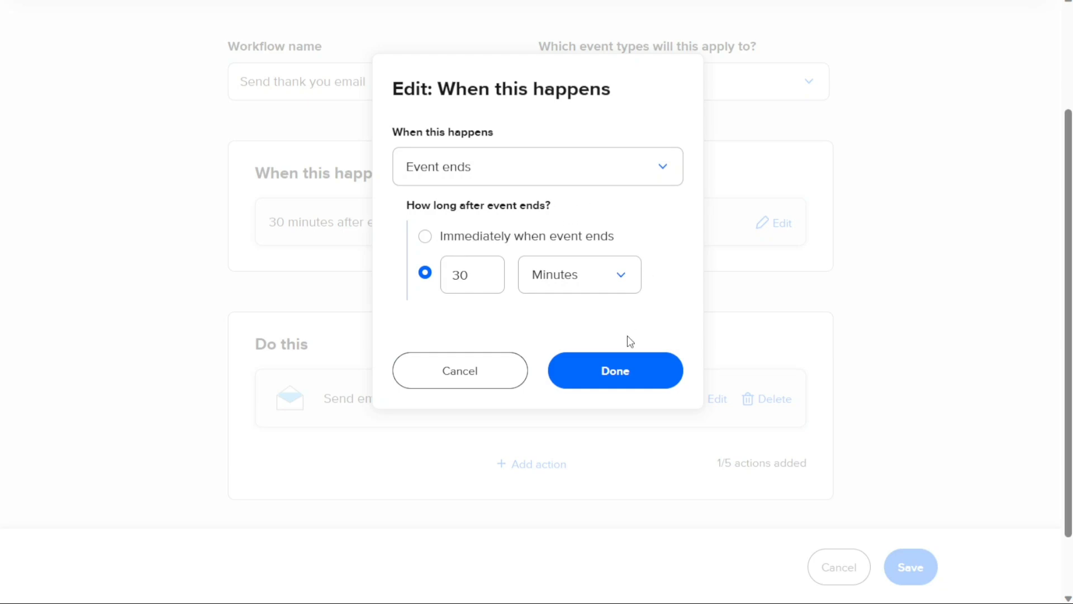
{"action": "left_click", "coordinate": [510, 378]}
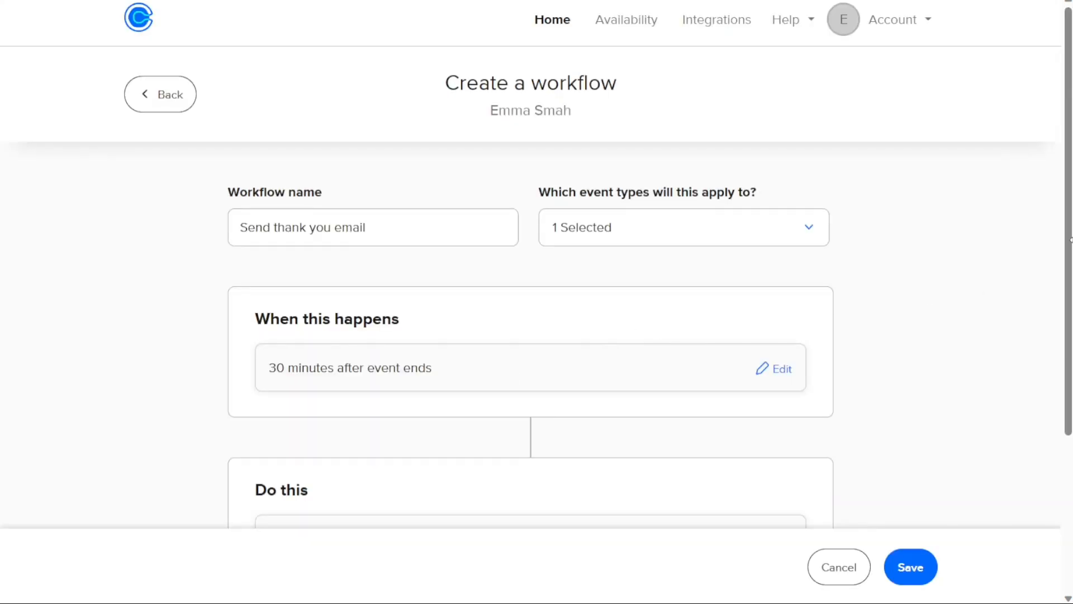
- Review the sender, template, subject and body of the workflow's email to the invitee, and close its editor leaving the content as is
{"action": "left_click_drag", "start_coordinate": [1070, 241], "coordinate": [1069, 394]}
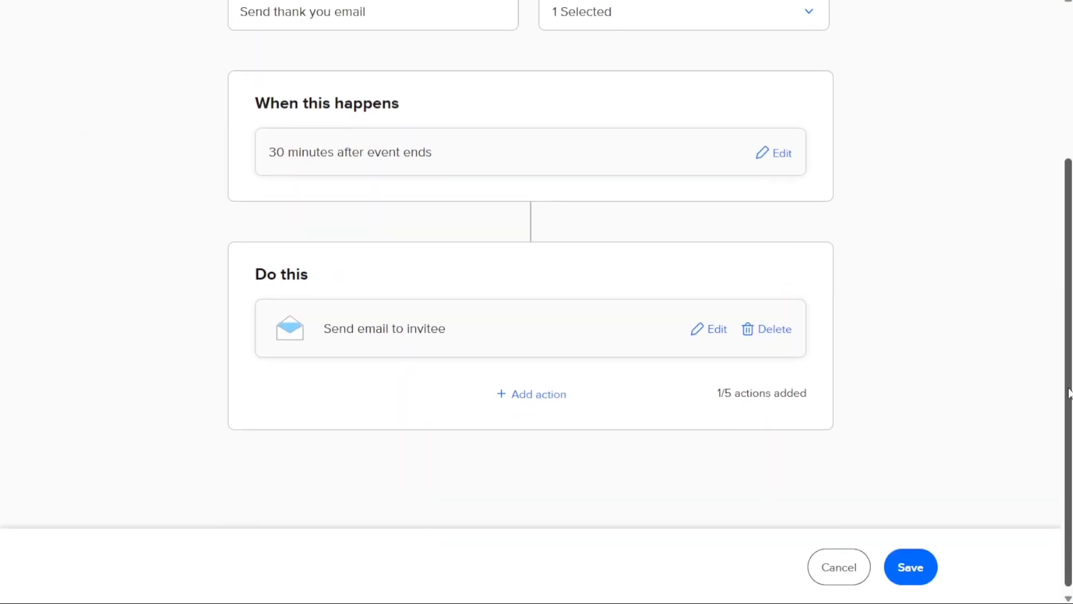
{"action": "left_click", "coordinate": [717, 335]}
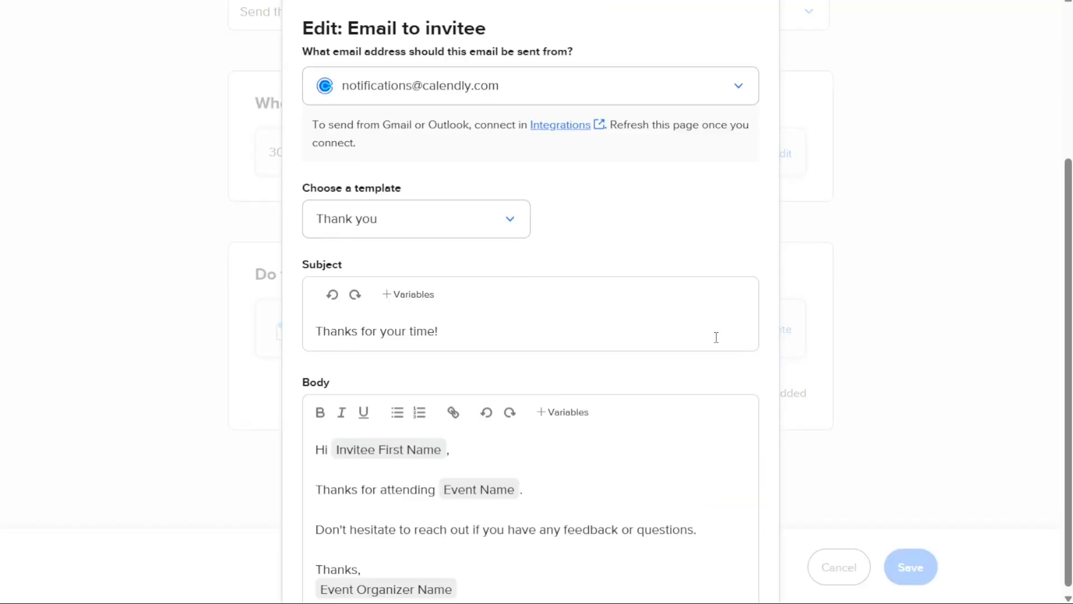
{"action": "left_click", "coordinate": [479, 90]}
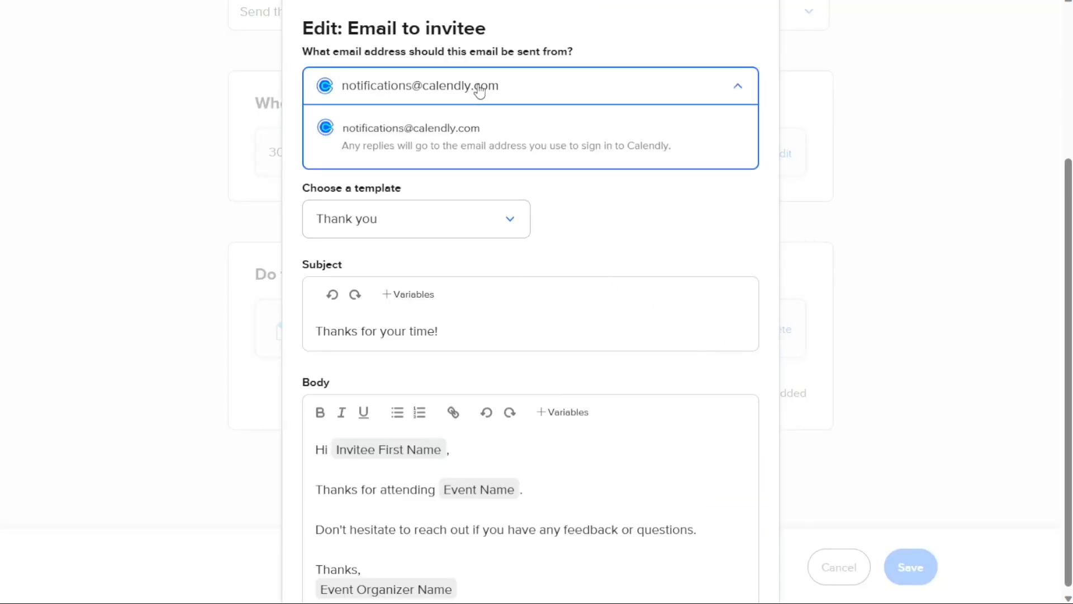
{"action": "left_click", "coordinate": [479, 90]}
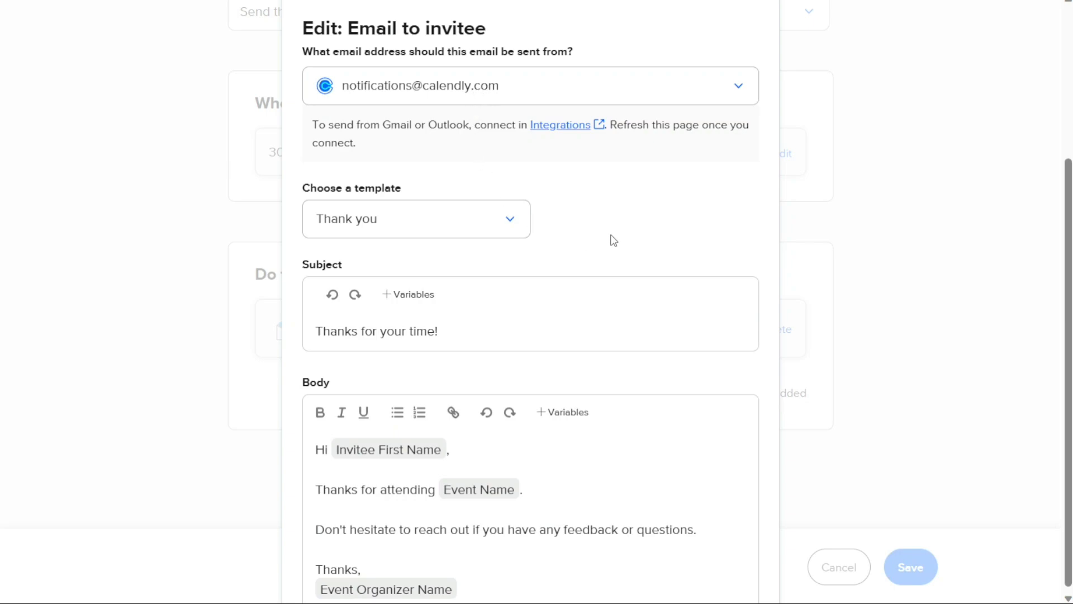
{"action": "left_click", "coordinate": [497, 239]}
{"action": "left_click", "coordinate": [497, 239]}
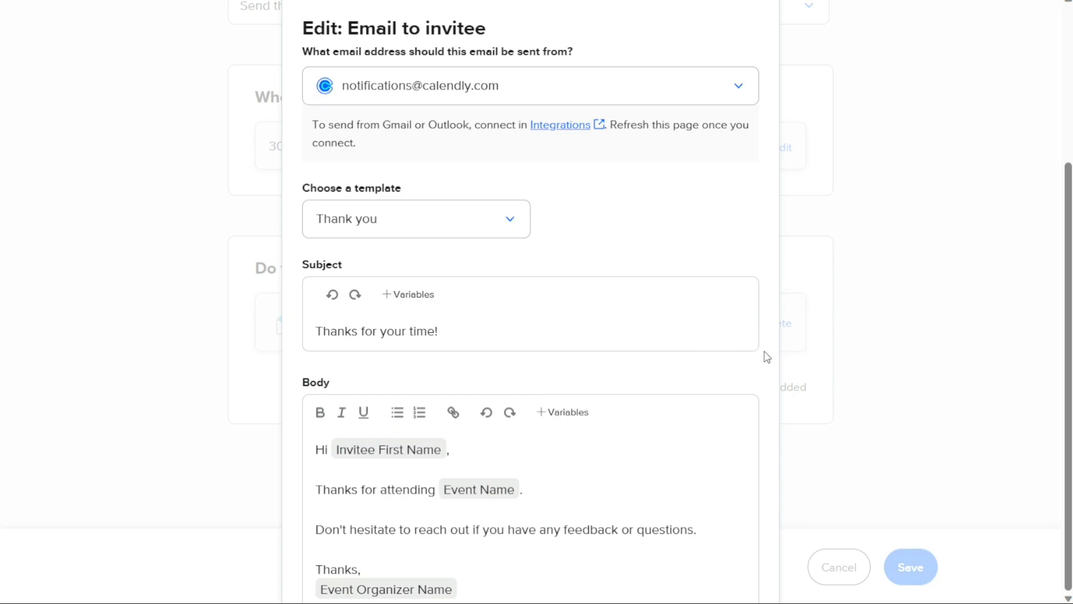
{"action": "left_click_drag", "start_coordinate": [490, 529], "coordinate": [492, 565]}
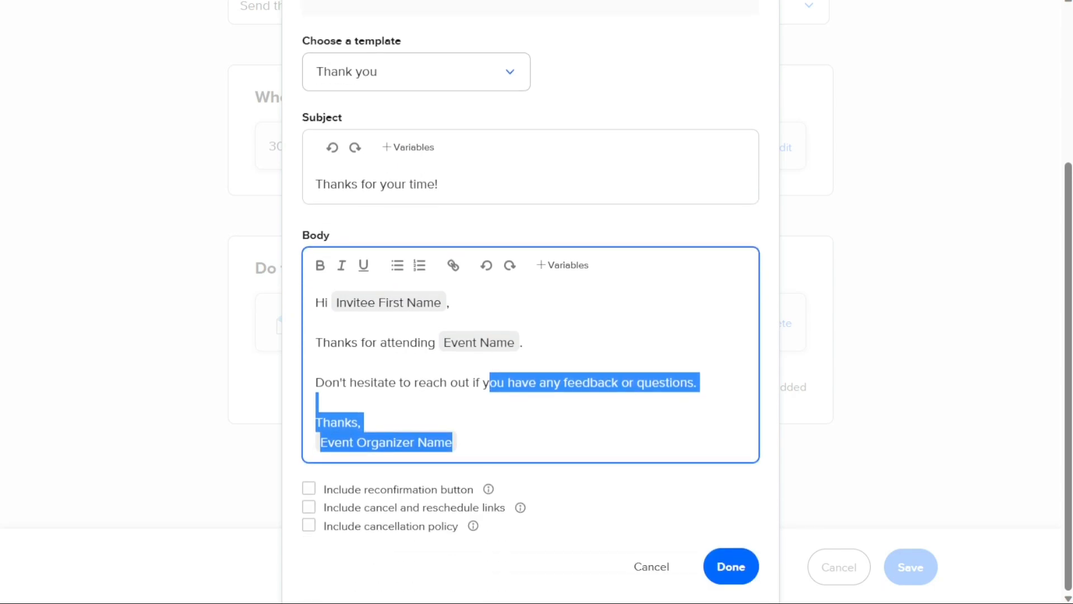
{"action": "left_click", "coordinate": [733, 565]}
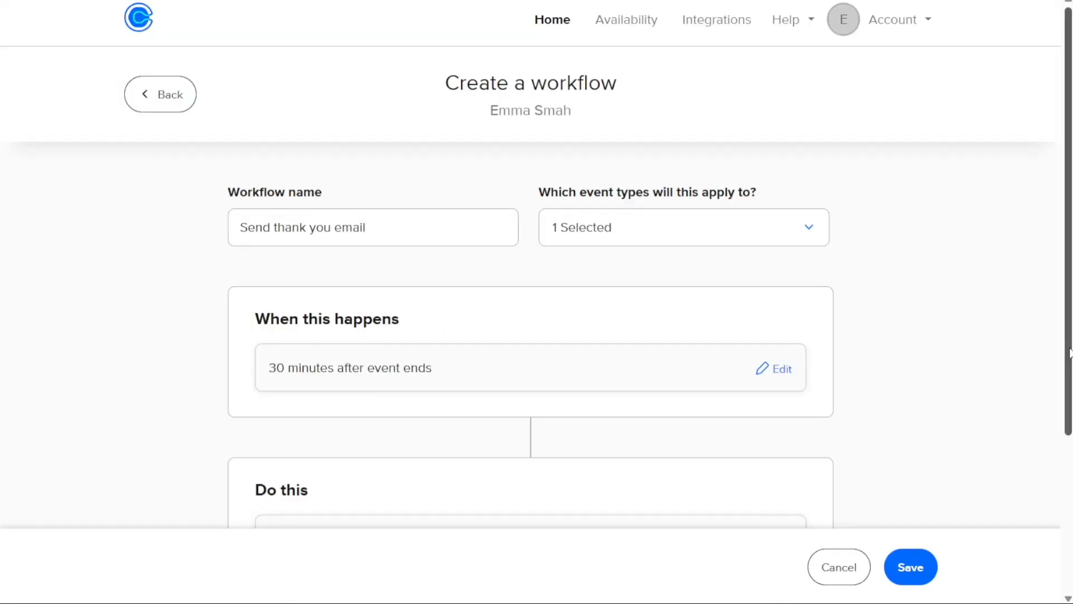
- Check which further actions can be added to the workflow, and cancel without adding one
{"action": "scroll", "coordinate": [1068, 352], "scroll_direction": "down", "scroll_amount": 4}
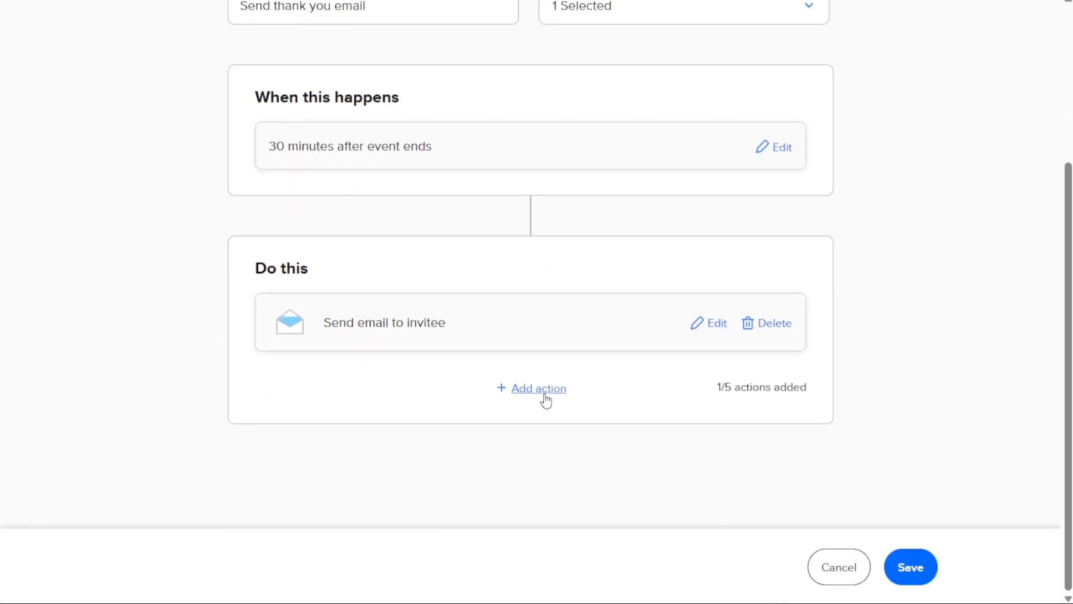
{"action": "left_click", "coordinate": [545, 396]}
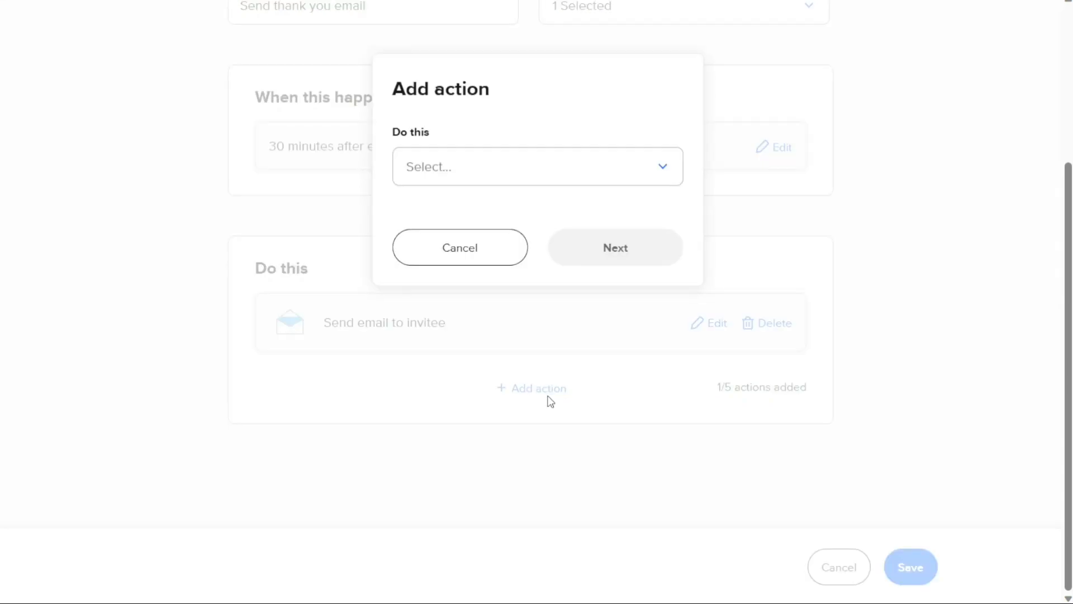
{"action": "left_click", "coordinate": [581, 181]}
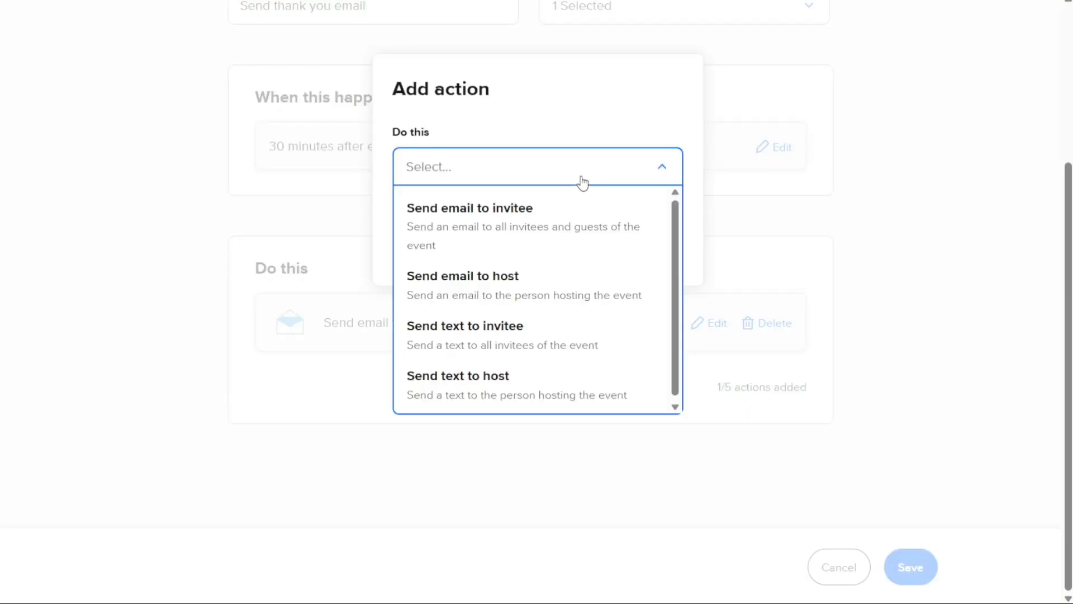
{"action": "left_click", "coordinate": [585, 117]}
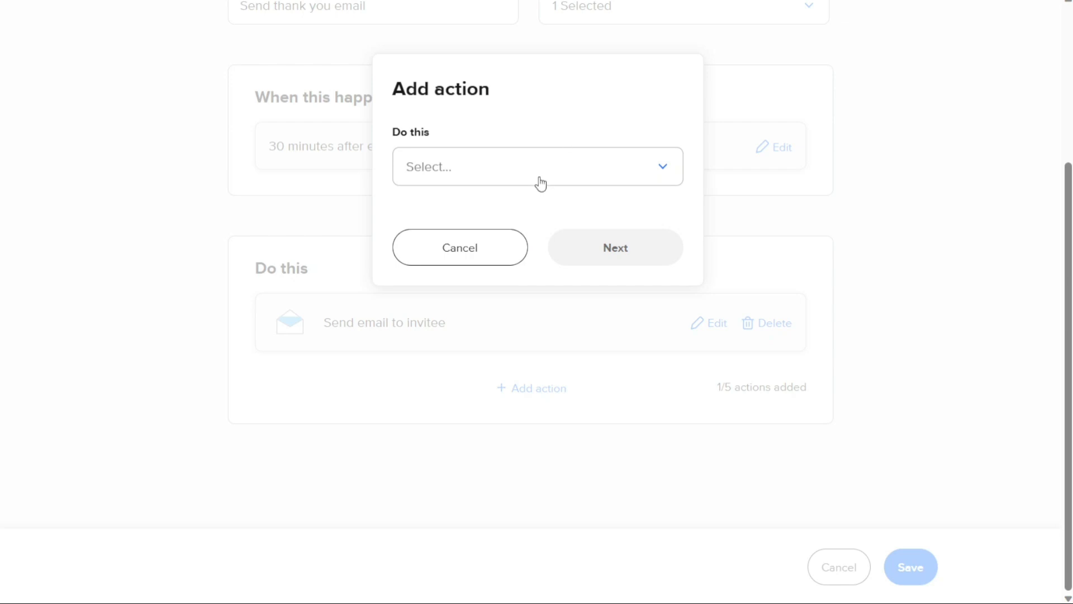
{"action": "left_click", "coordinate": [492, 252]}
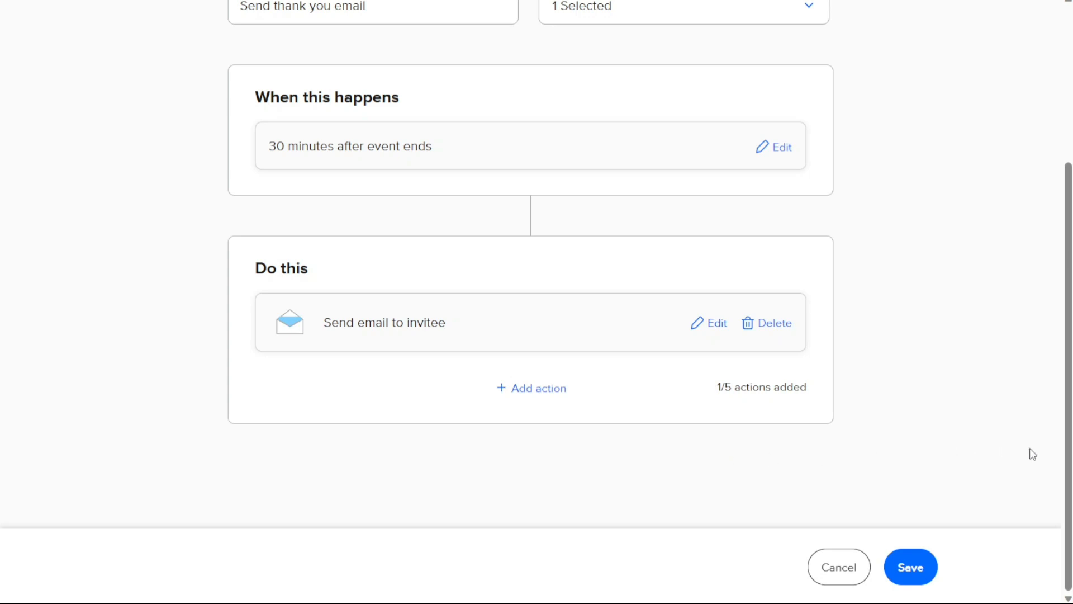
{"action": "left_click_drag", "start_coordinate": [1068, 458], "coordinate": [1053, 285]}
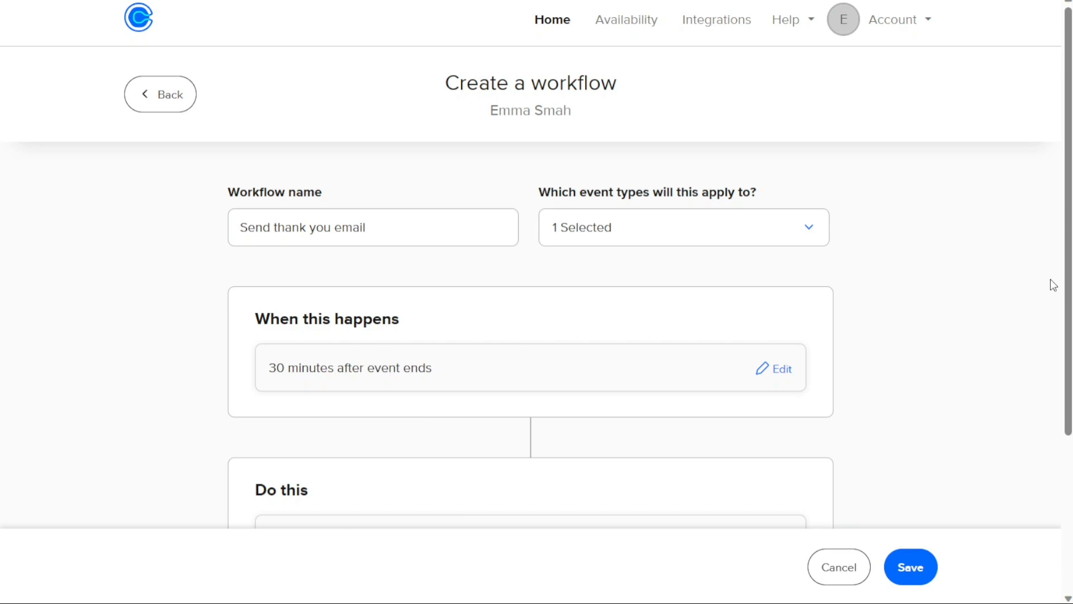
- Browse the available integrations and show only the Embed Calendly category
{"action": "left_click", "coordinate": [702, 32]}
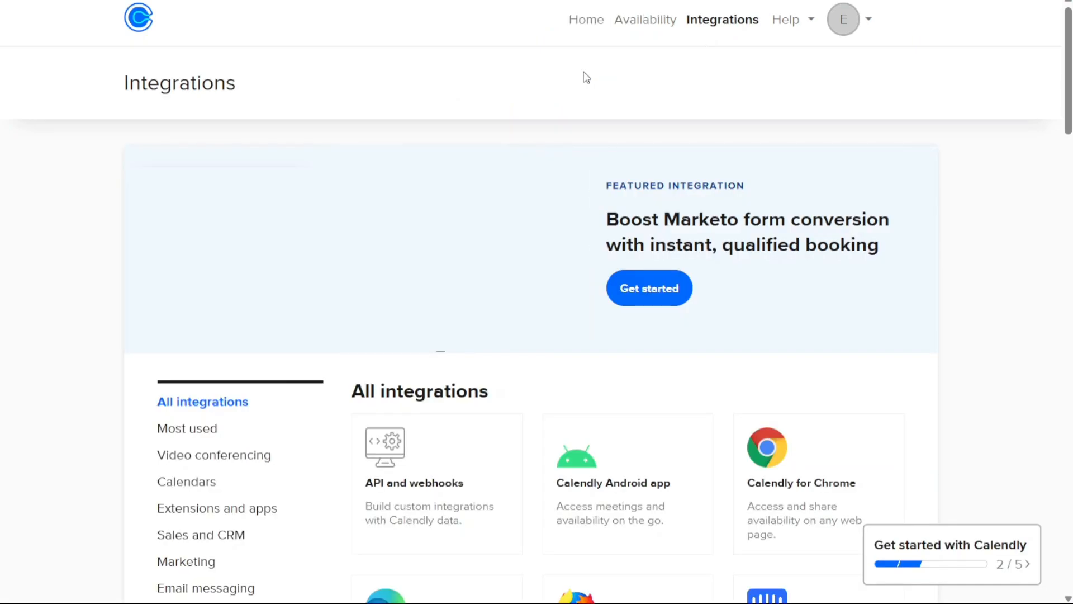
{"action": "scroll", "coordinate": [585, 77], "scroll_direction": "down", "scroll_amount": 6}
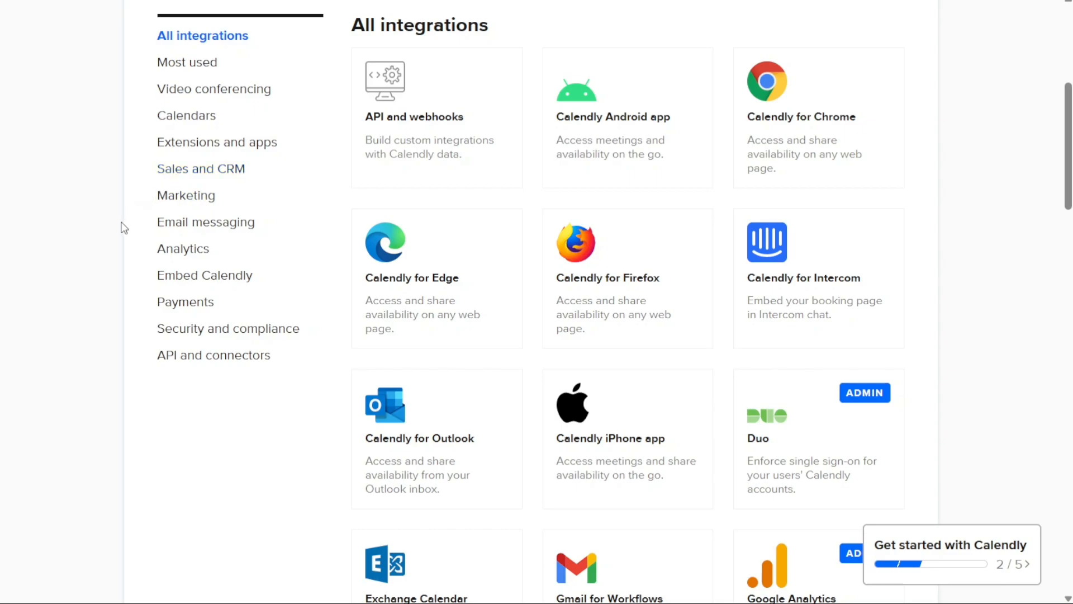
{"action": "left_click", "coordinate": [180, 285]}
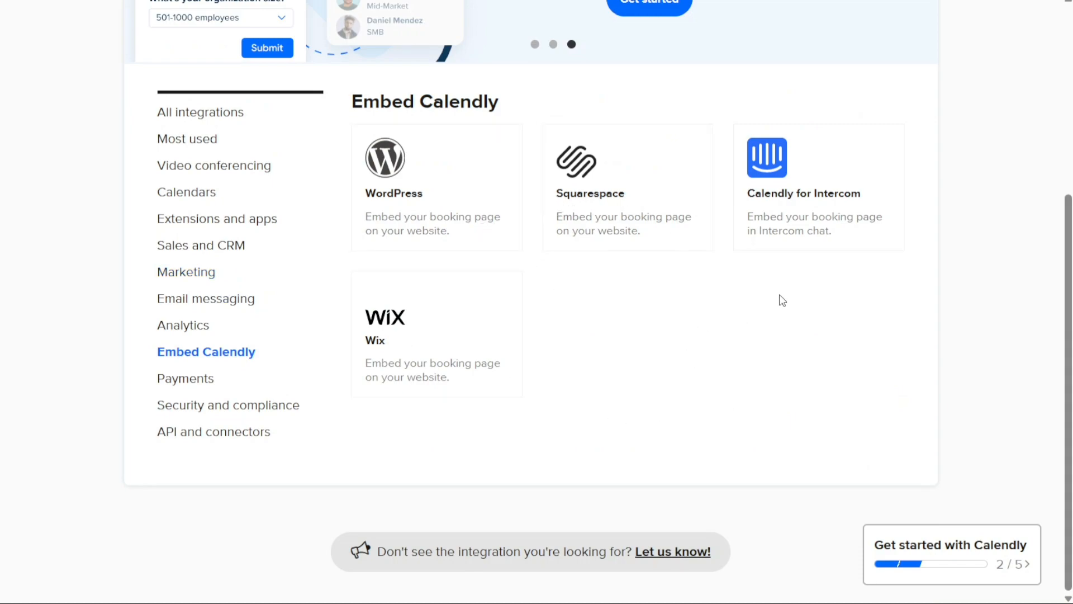
- Read through the Help Center article on adding Calendly to a Squarespace site
{"action": "left_click", "coordinate": [604, 193]}
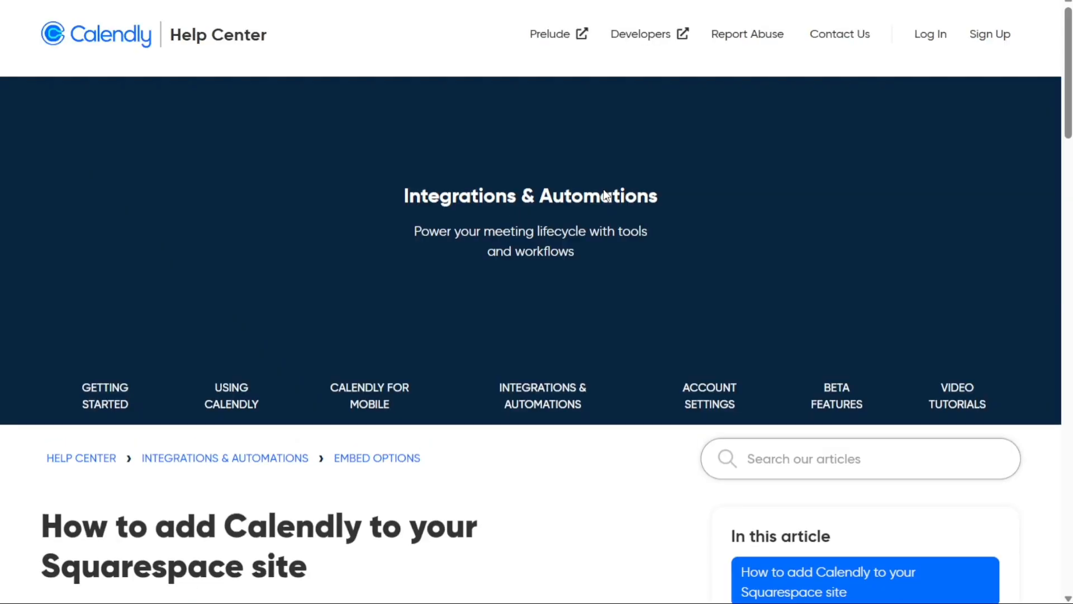
{"action": "scroll", "coordinate": [606, 193], "scroll_direction": "down", "scroll_amount": 5}
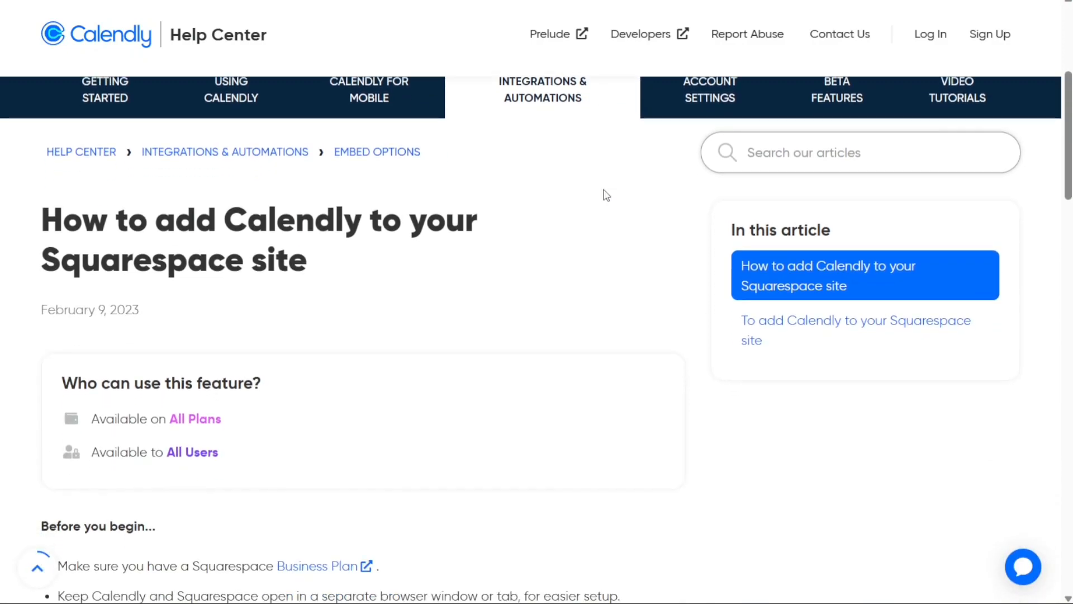
{"action": "scroll", "coordinate": [605, 193], "scroll_direction": "down", "scroll_amount": 8}
{"action": "scroll", "coordinate": [607, 195], "scroll_direction": "down", "scroll_amount": 7}
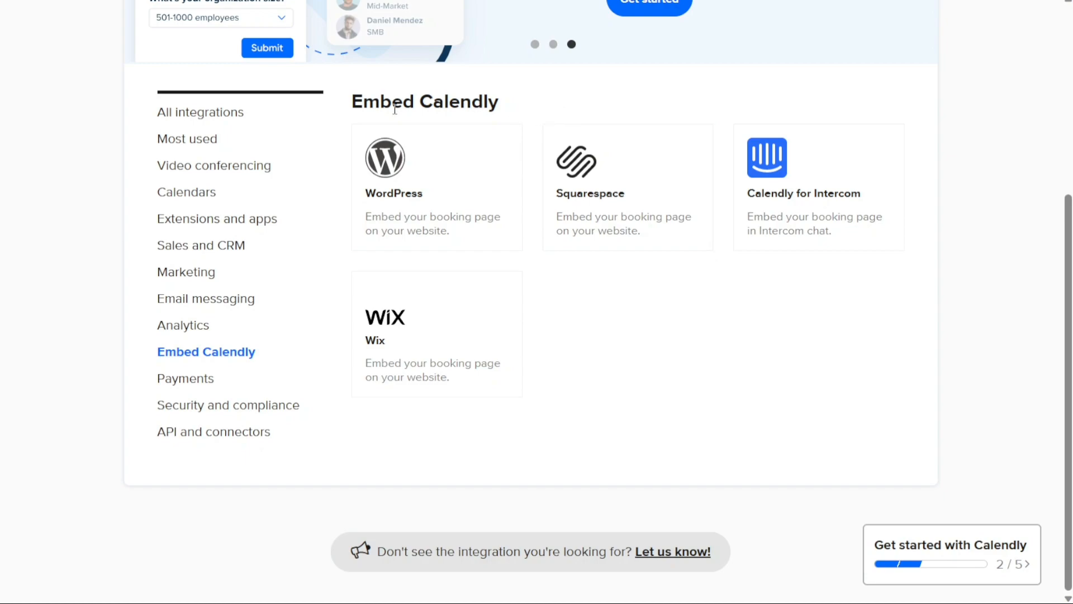
- Look into the HubSpot integration under Sales and CRM and the Mailchimp integration under Email messaging
{"action": "left_click", "coordinate": [222, 251]}
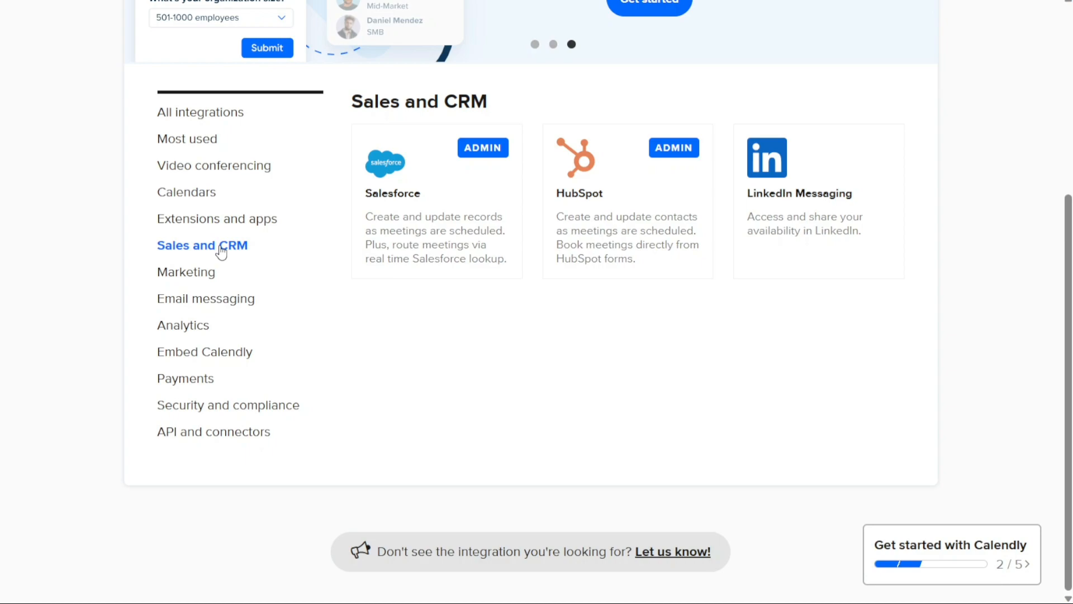
{"action": "left_click", "coordinate": [637, 212]}
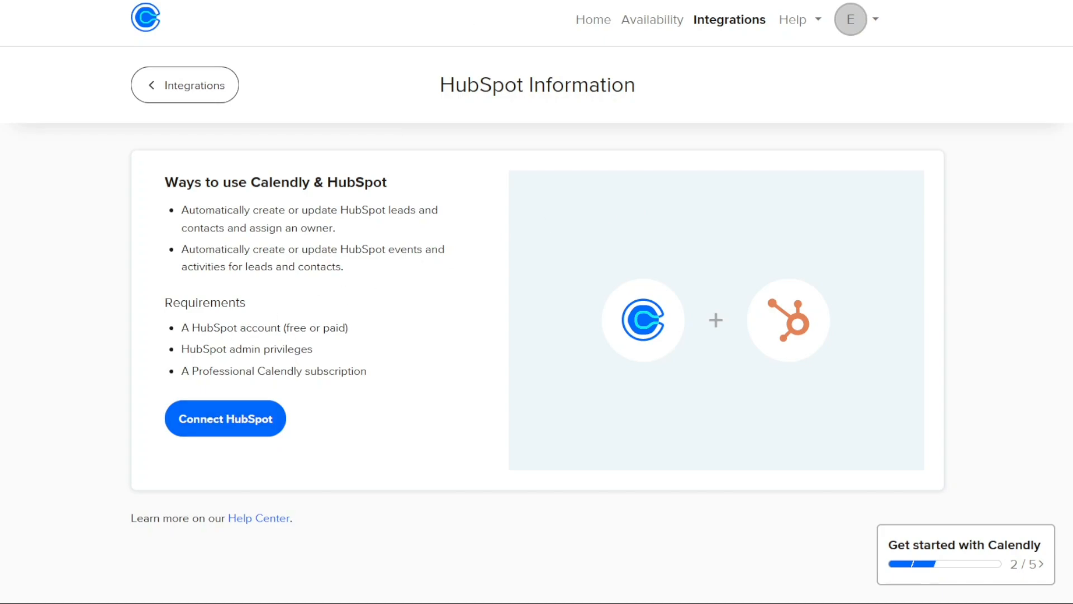
{"action": "key", "text": "alt+Left"}
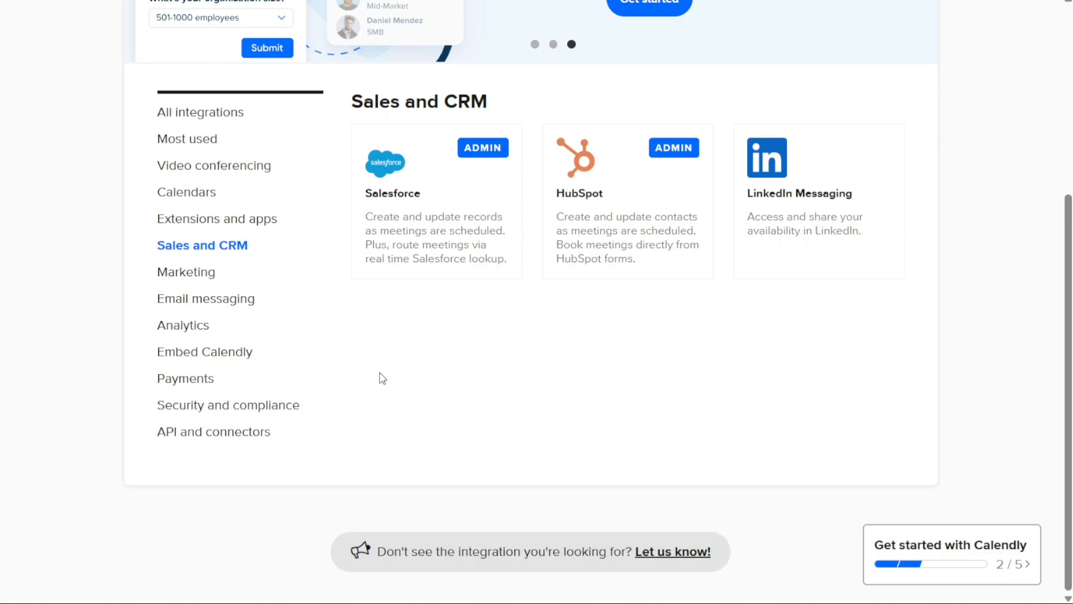
{"action": "left_click", "coordinate": [246, 305]}
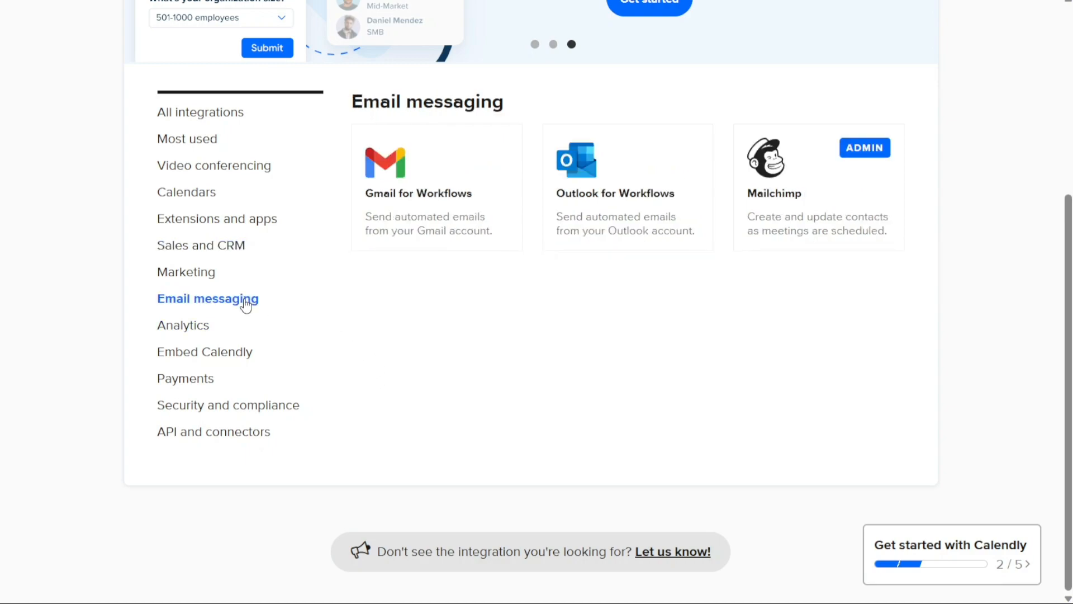
{"action": "left_click", "coordinate": [797, 215]}
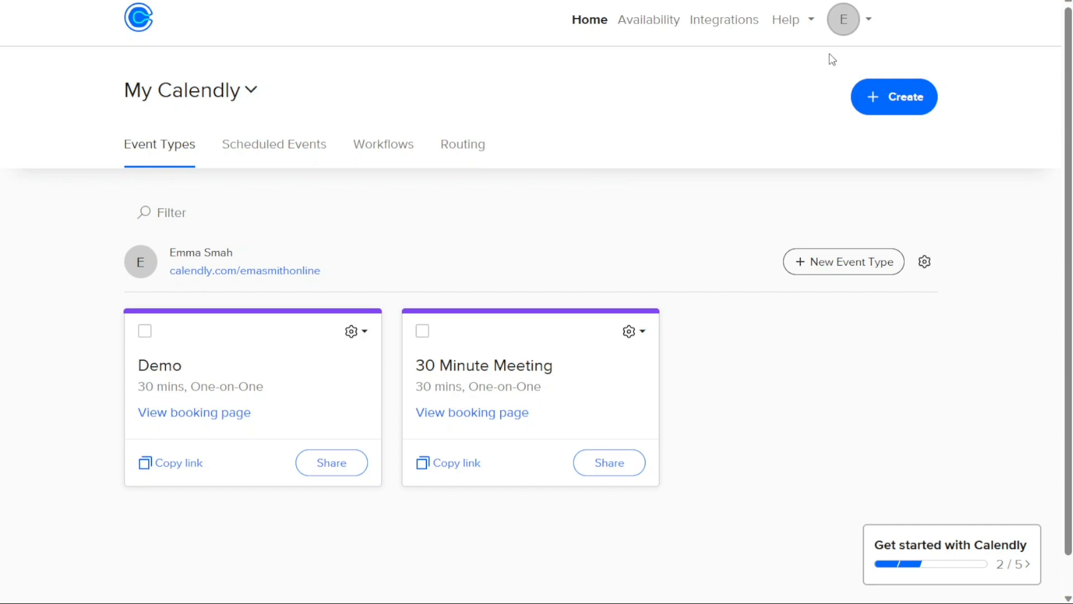
- Open the account's calendar connections and review the Google, Microsoft and Apple calendars that can be connected
{"action": "left_click", "coordinate": [869, 18]}
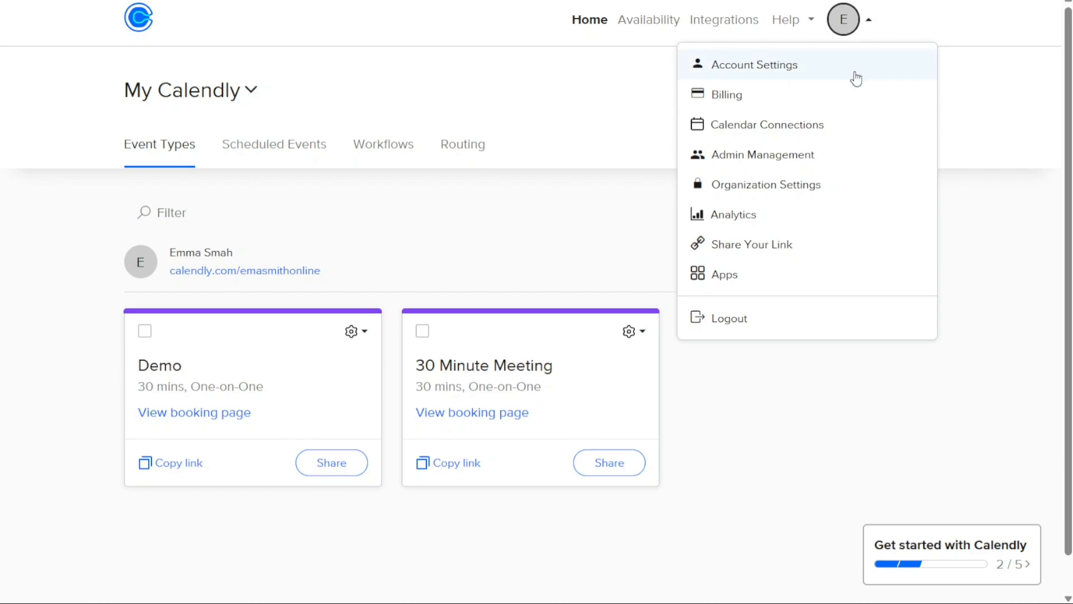
{"action": "left_click", "coordinate": [809, 126]}
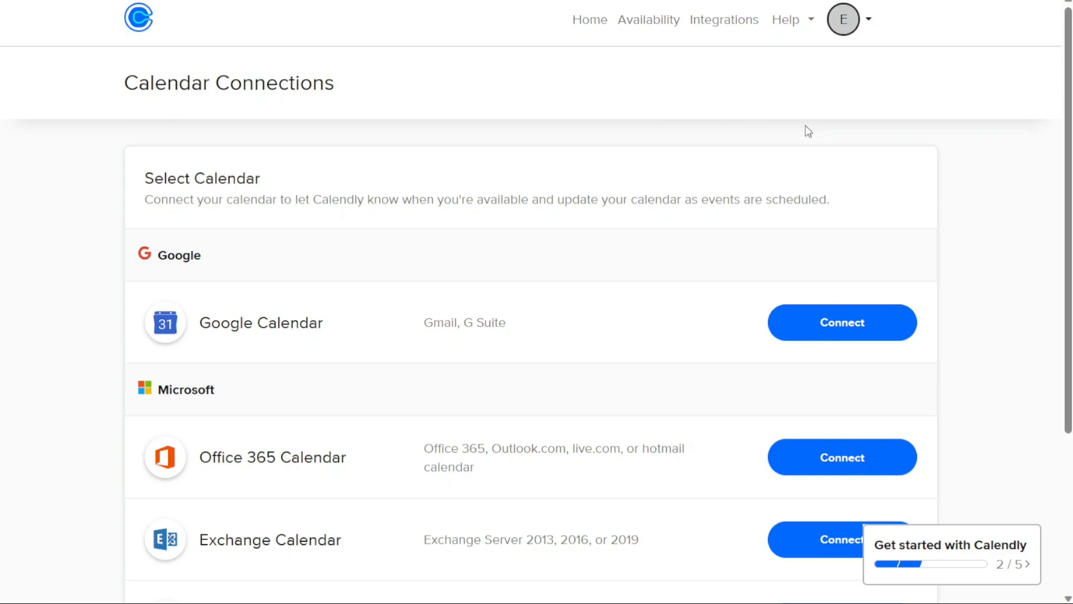
{"action": "scroll", "coordinate": [808, 131], "scroll_direction": "down", "scroll_amount": 3}
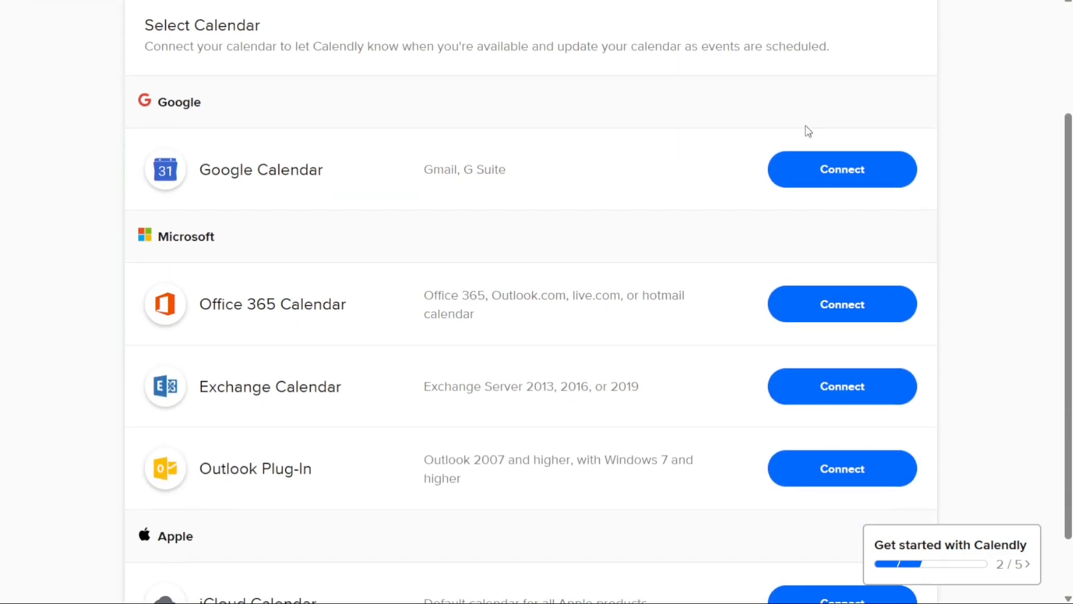
- Connect Google Calendar using the listed Google account and allow Calendly to access its calendars
{"action": "scroll", "coordinate": [624, 240], "scroll_direction": "down", "scroll_amount": 2}
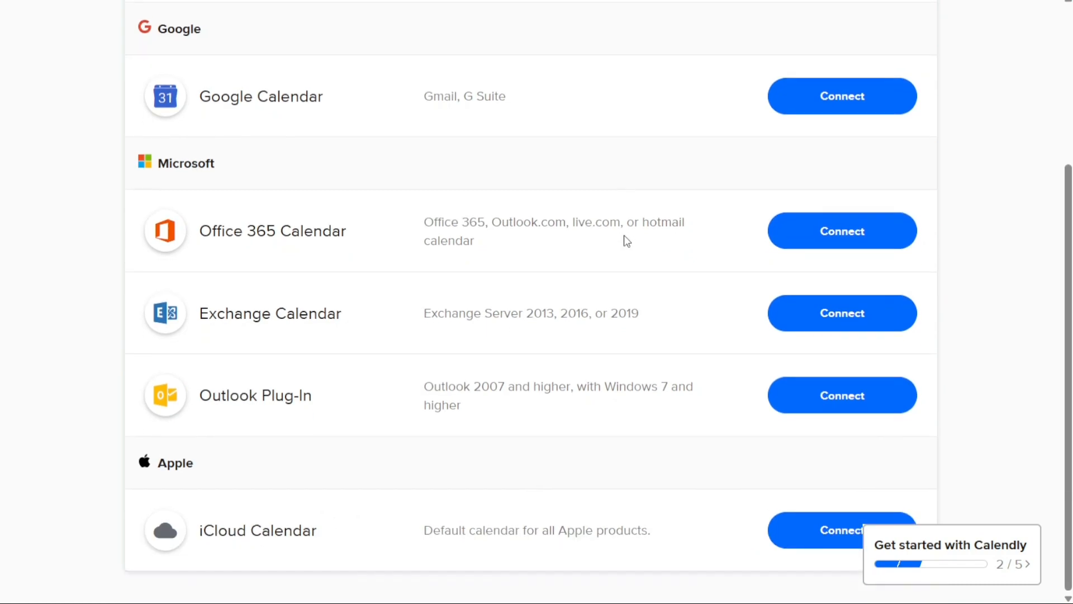
{"action": "scroll", "coordinate": [627, 241], "scroll_direction": "up", "scroll_amount": 1}
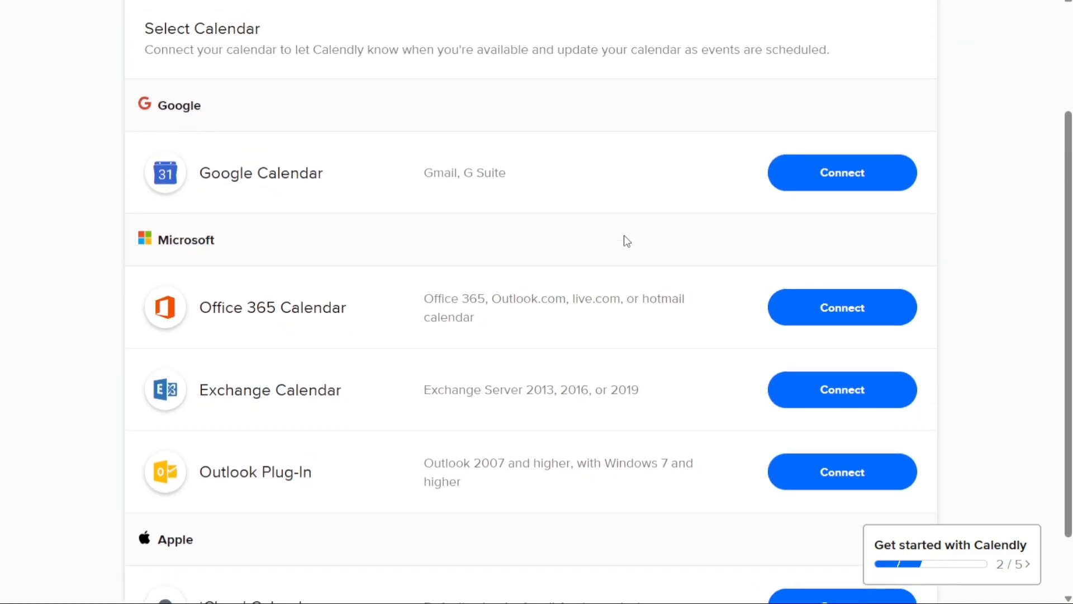
{"action": "scroll", "coordinate": [624, 236], "scroll_direction": "down", "scroll_amount": 1}
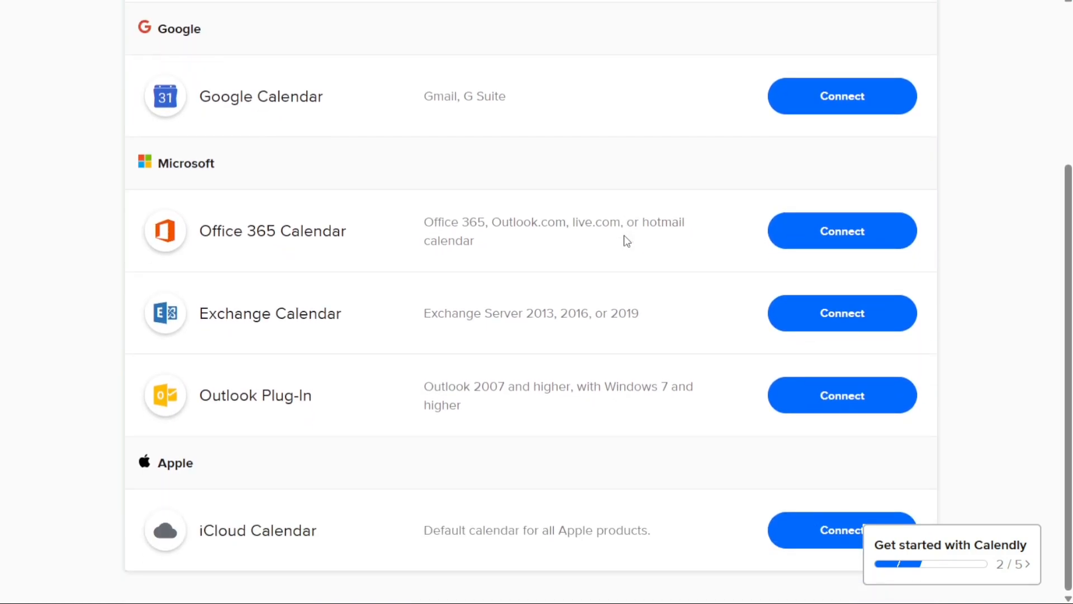
{"action": "scroll", "coordinate": [627, 241], "scroll_direction": "up", "scroll_amount": 1}
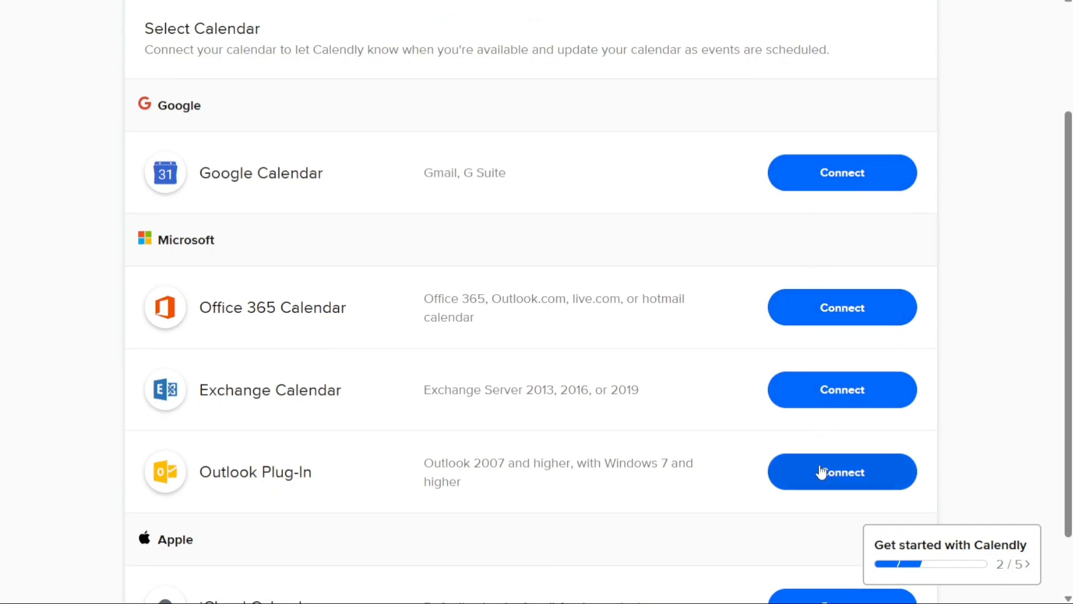
{"action": "scroll", "coordinate": [975, 387], "scroll_direction": "down", "scroll_amount": 1}
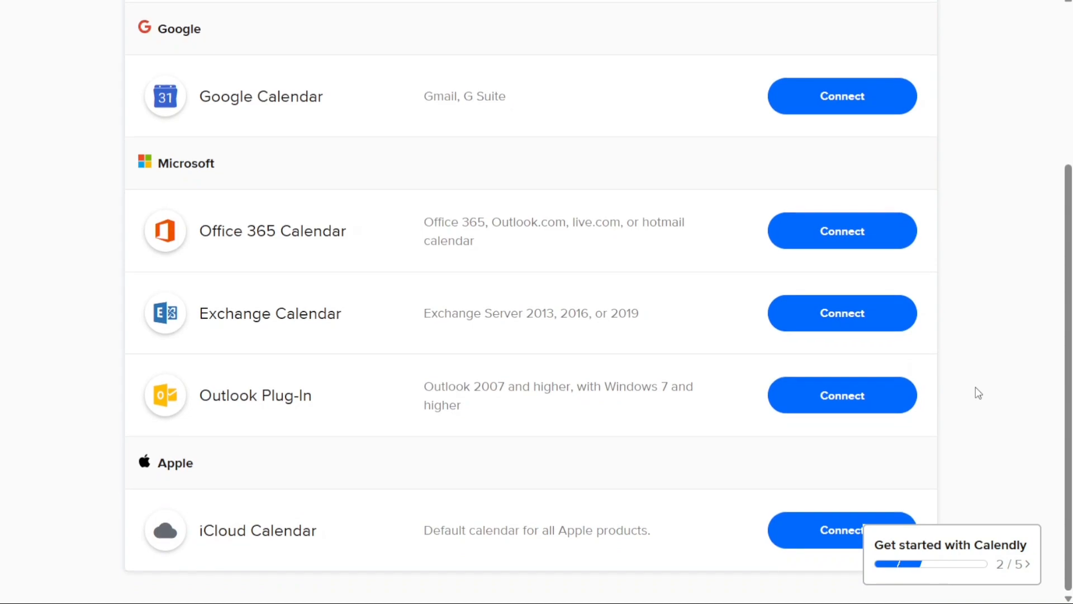
{"action": "scroll", "coordinate": [1004, 318], "scroll_direction": "up", "scroll_amount": 1}
{"action": "left_click", "coordinate": [851, 175]}
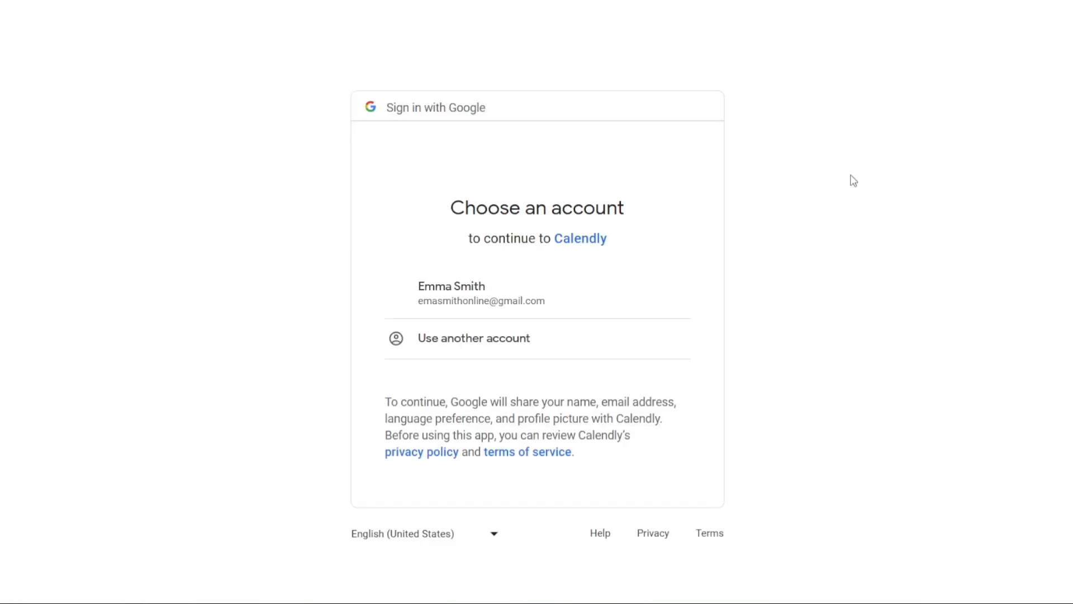
{"action": "left_click", "coordinate": [505, 305]}
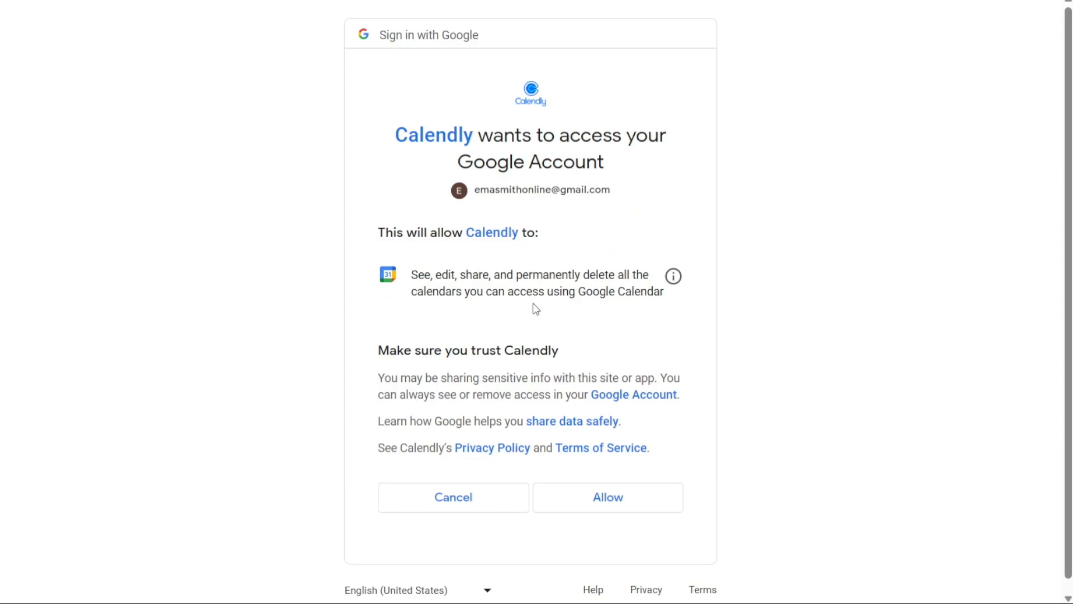
{"action": "left_click", "coordinate": [638, 492]}
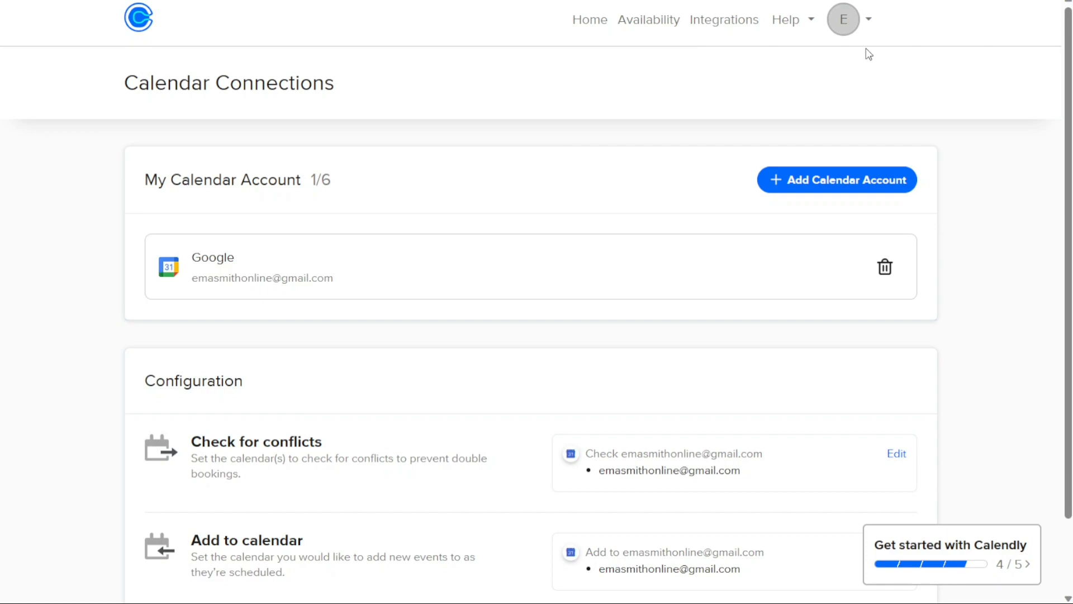
- Review the conflict-check and add-to-calendar configuration, and open the choices for adding another calendar account
{"action": "left_click", "coordinate": [872, 33]}
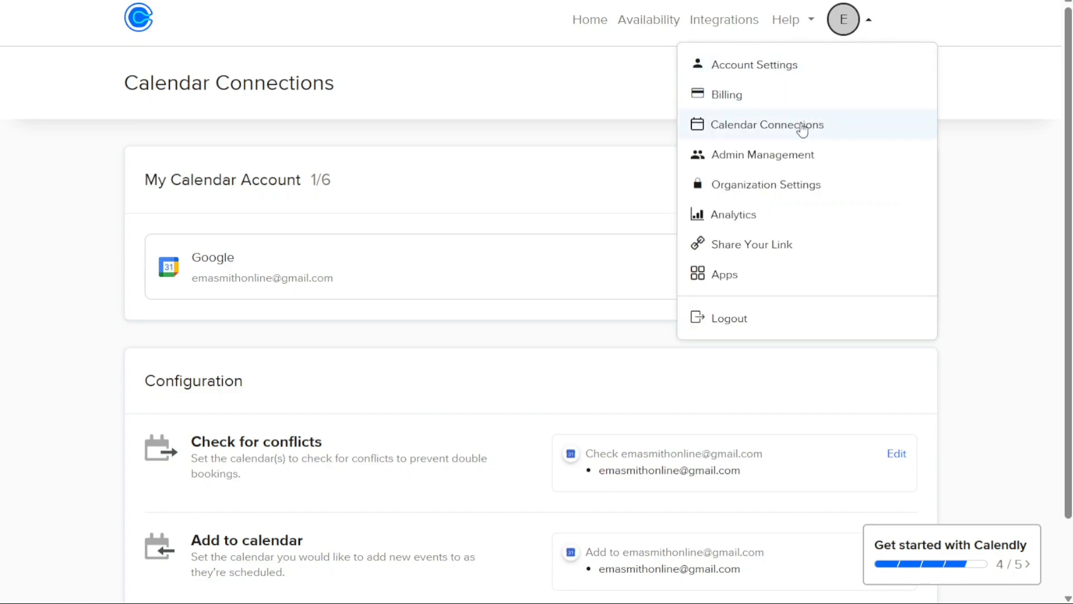
{"action": "left_click", "coordinate": [984, 147]}
{"action": "scroll", "coordinate": [984, 147], "scroll_direction": "down", "scroll_amount": 2}
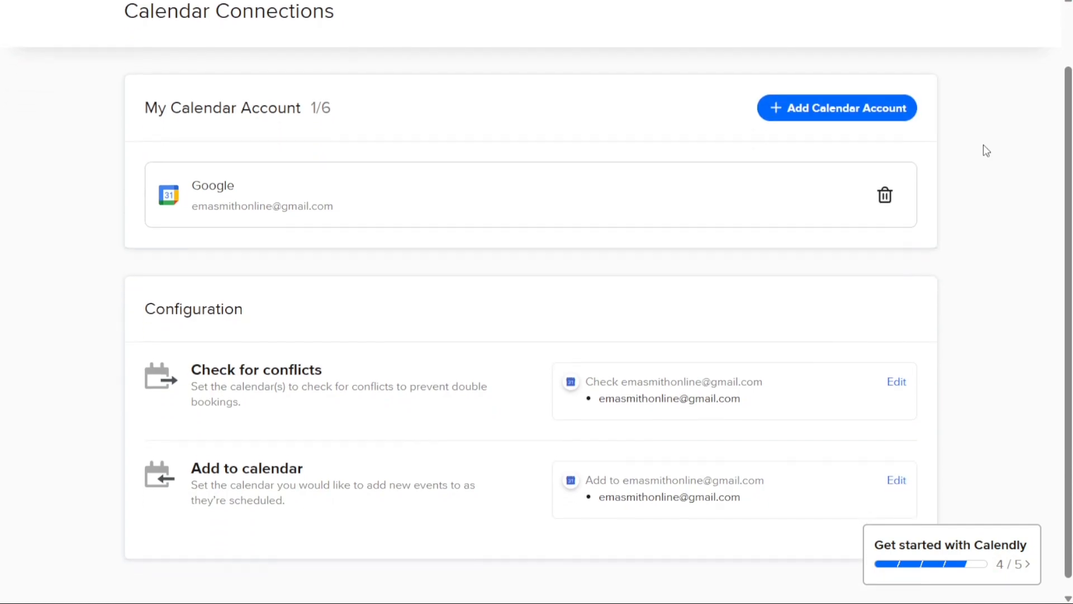
{"action": "scroll", "coordinate": [984, 145], "scroll_direction": "down", "scroll_amount": 1}
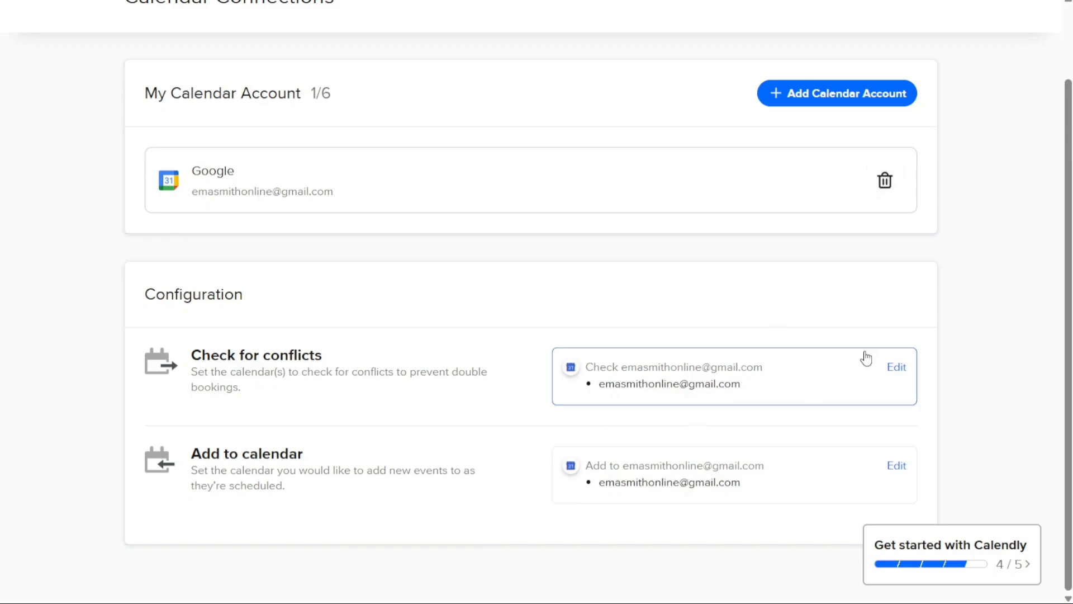
{"action": "left_click_drag", "start_coordinate": [1065, 253], "coordinate": [1064, 186]}
{"action": "left_click", "coordinate": [854, 180]}
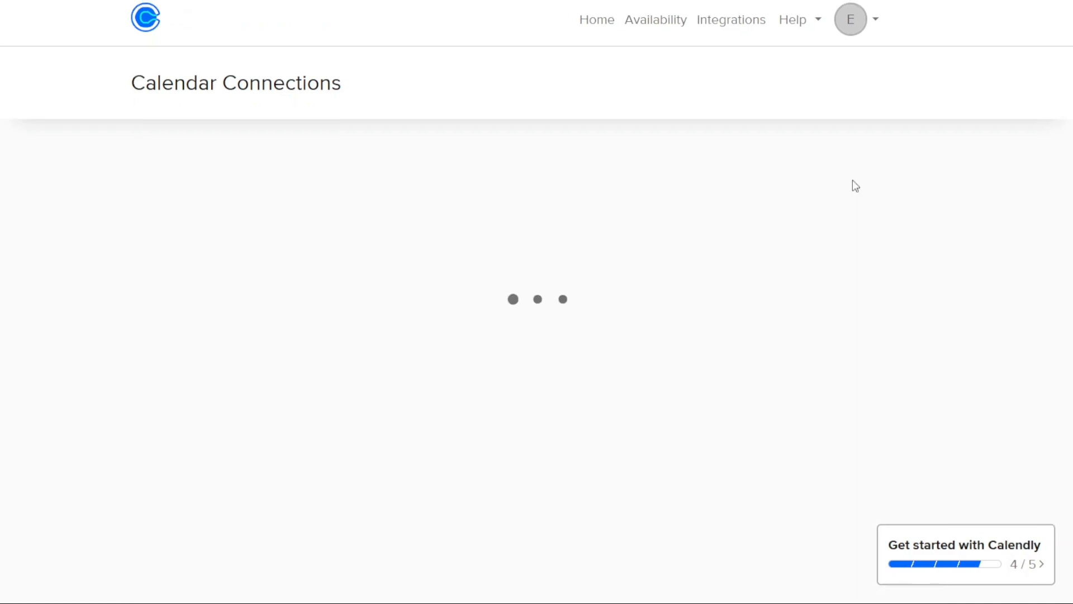
{"action": "left_click_drag", "start_coordinate": [1064, 182], "coordinate": [1034, 130]}
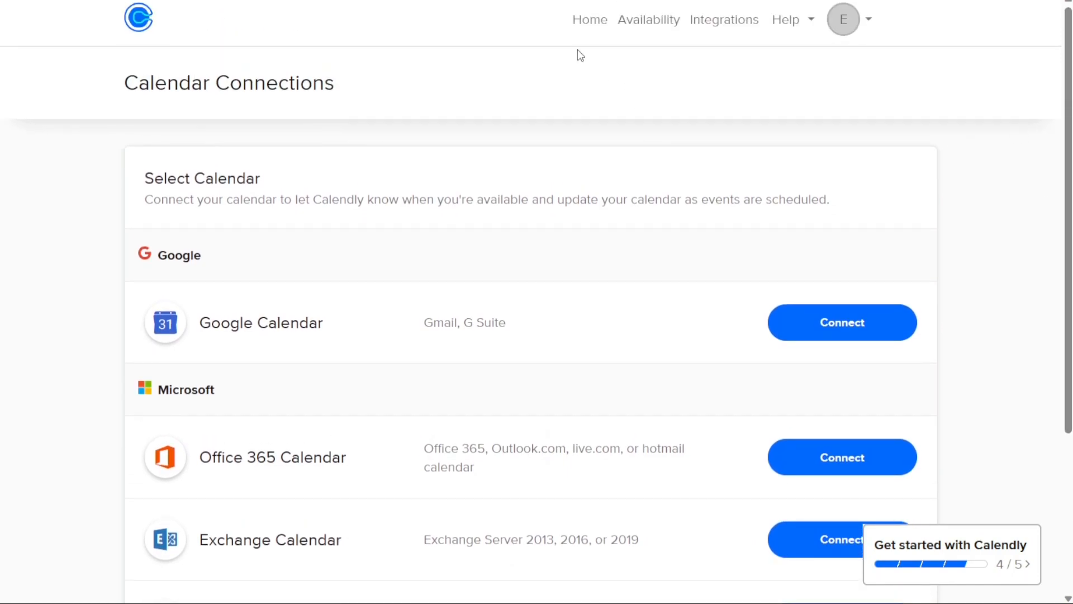
- Return to the event types, copy the Demo event's link and open its sharing options
{"action": "left_click", "coordinate": [585, 23]}
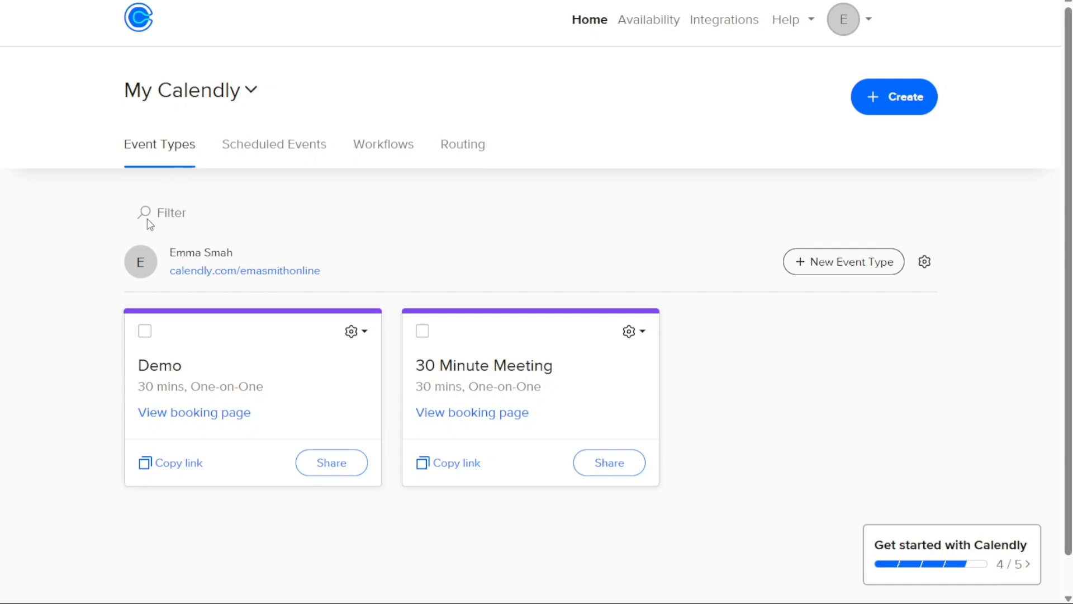
{"action": "left_click", "coordinate": [175, 468]}
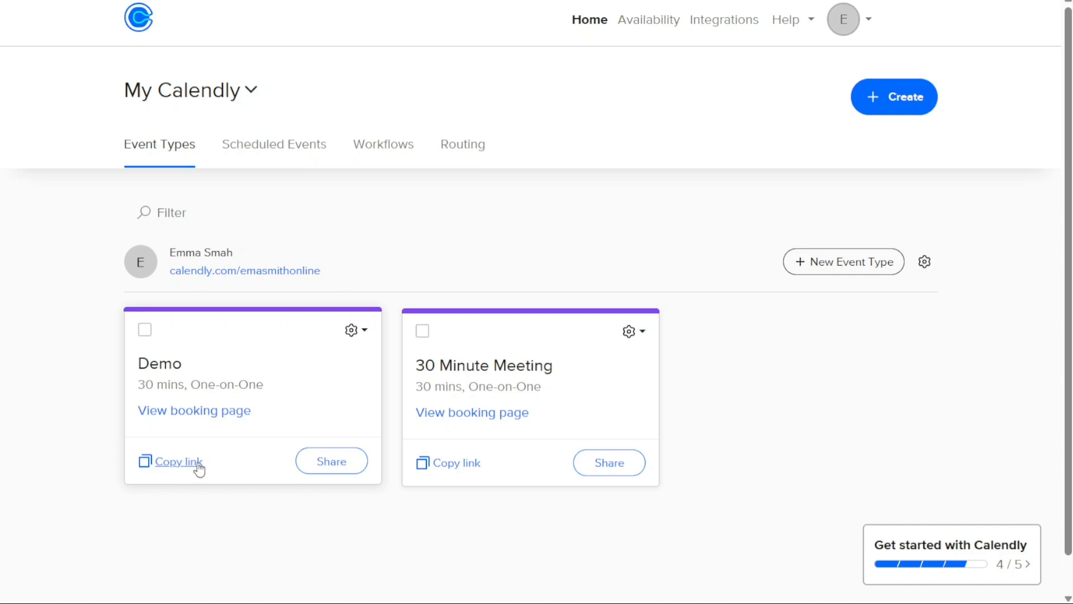
{"action": "left_click", "coordinate": [338, 464]}
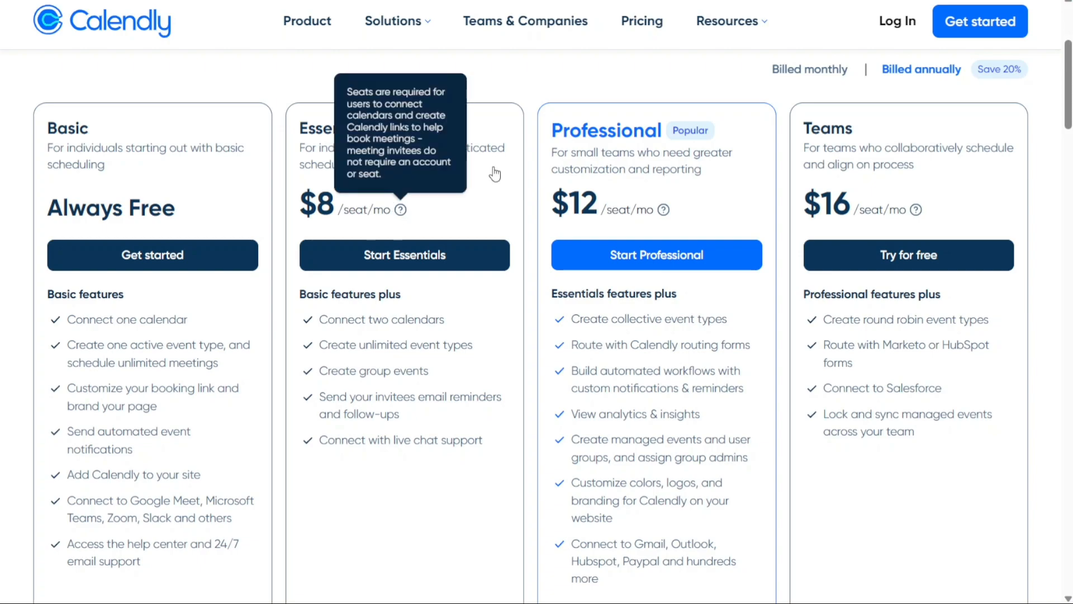
- On the Calendly pricing page, compare monthly and annual prices and the features of the Basic, Essentials, Professional and Teams plans
{"action": "left_click", "coordinate": [834, 72]}
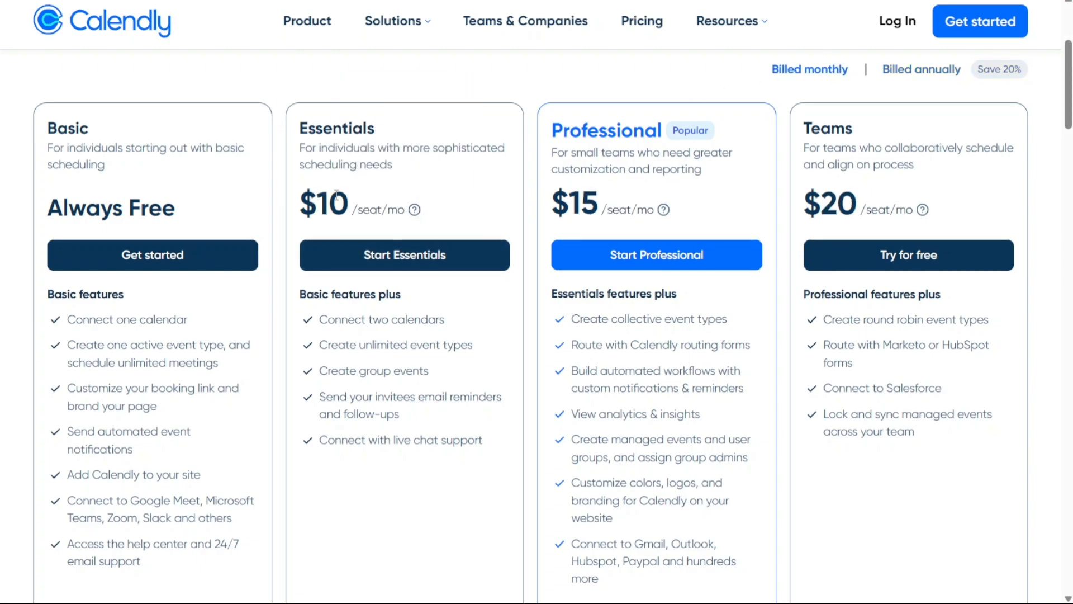
{"action": "left_click", "coordinate": [902, 78]}
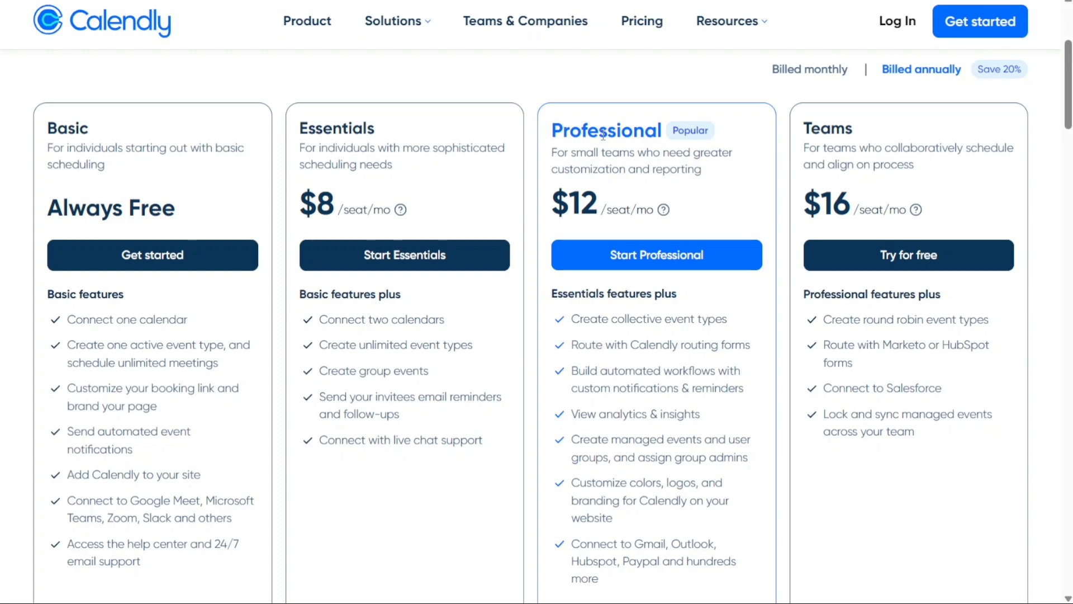
{"action": "left_click", "coordinate": [828, 70]}
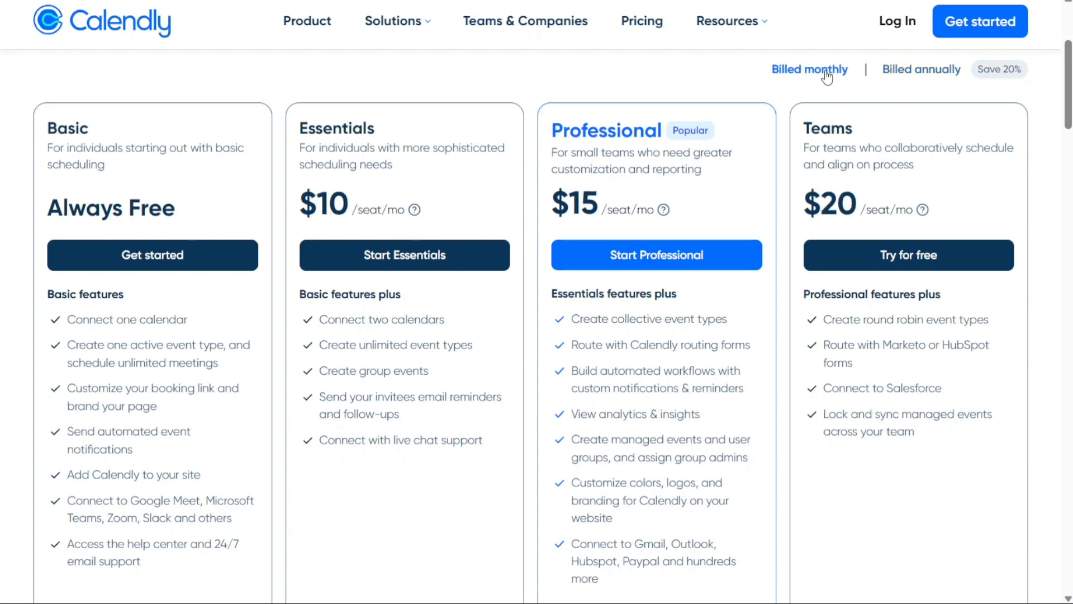
{"action": "left_click", "coordinate": [901, 70]}
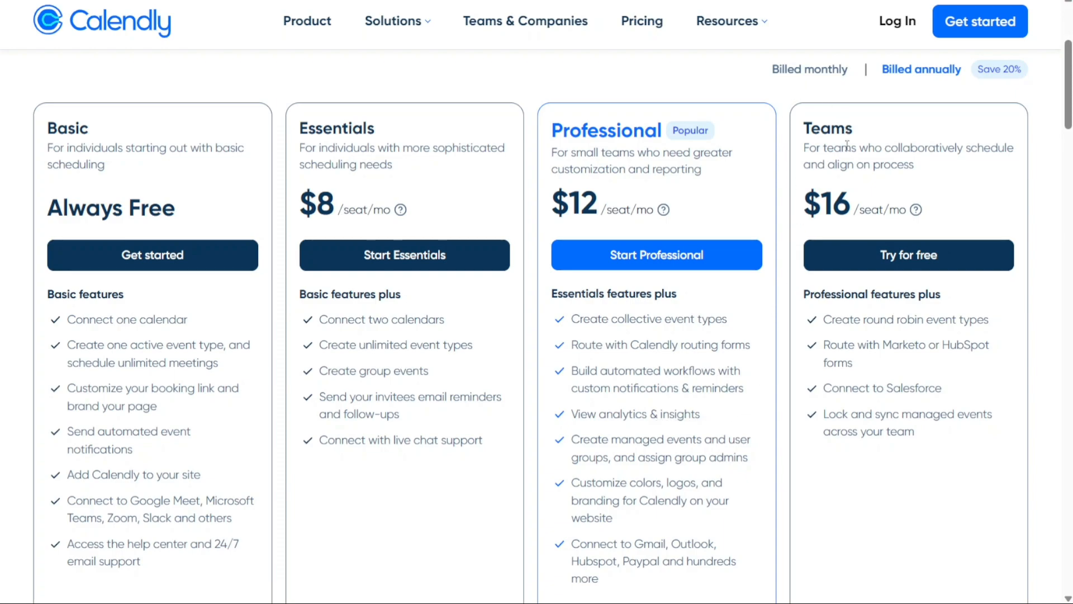
{"action": "left_click", "coordinate": [825, 77]}
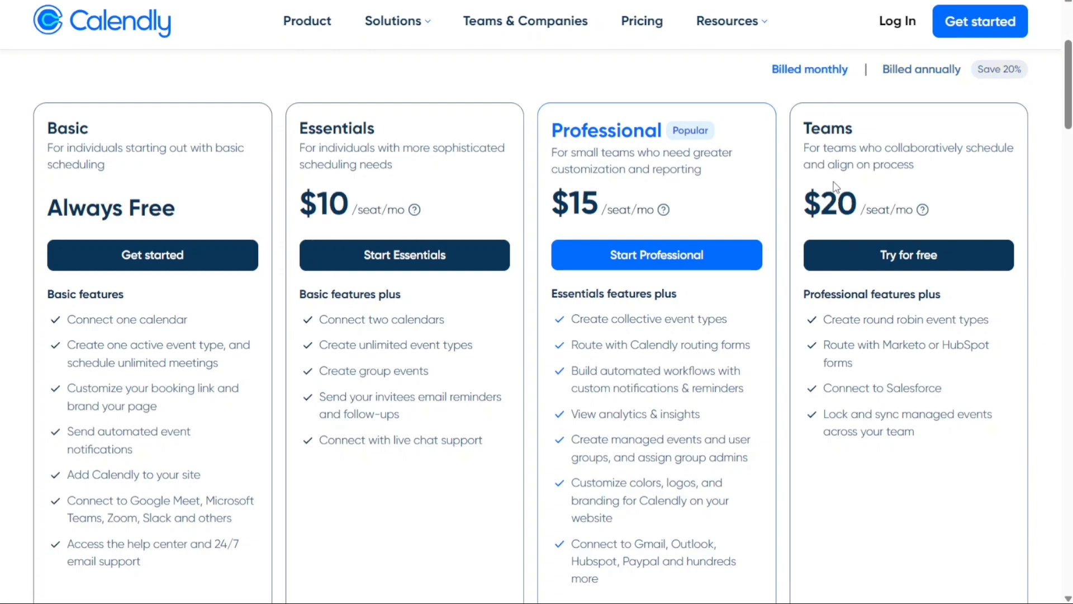
{"action": "left_click", "coordinate": [928, 78]}
{"action": "left_click_drag", "start_coordinate": [1069, 92], "coordinate": [1069, 100]}
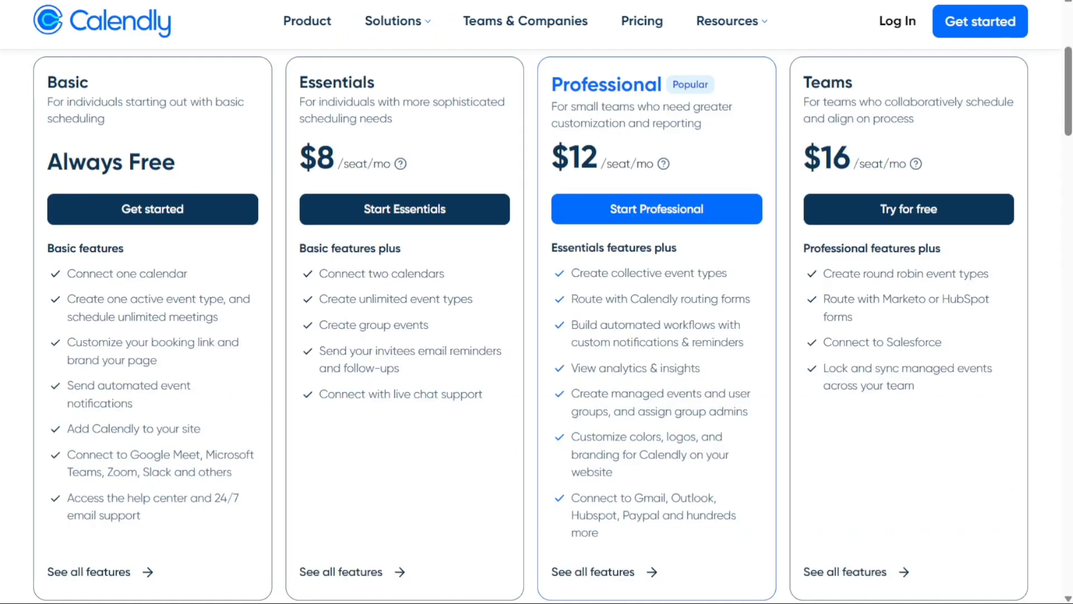
{"action": "scroll", "coordinate": [531, 315], "scroll_direction": "down", "scroll_amount": 8}
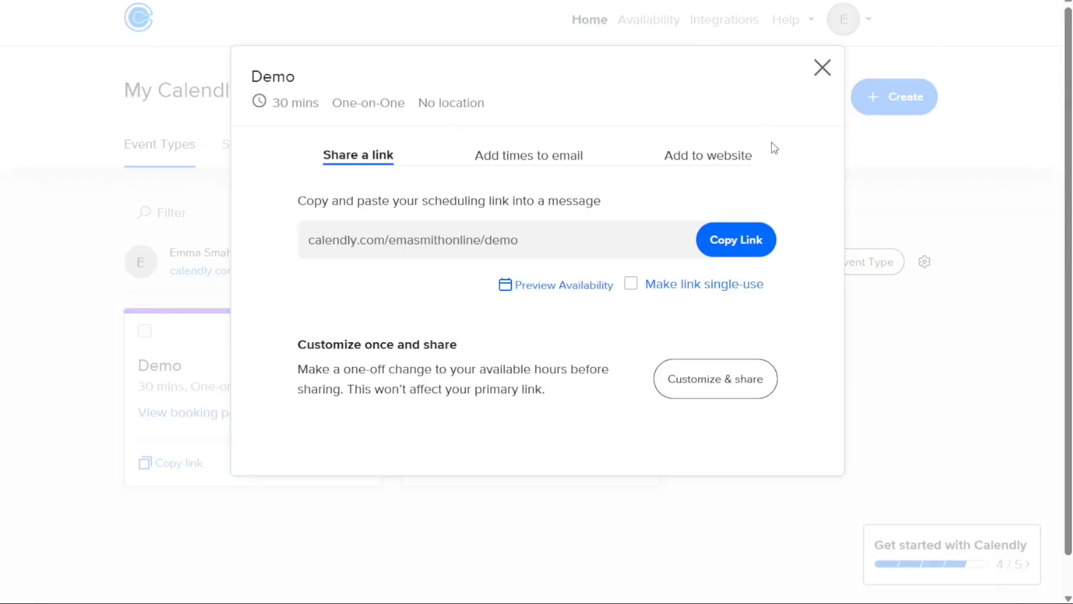
- Copy the Demo scheduling link from its sharing options and set the booking page's time zone to UTC Time
{"action": "left_click", "coordinate": [750, 246]}
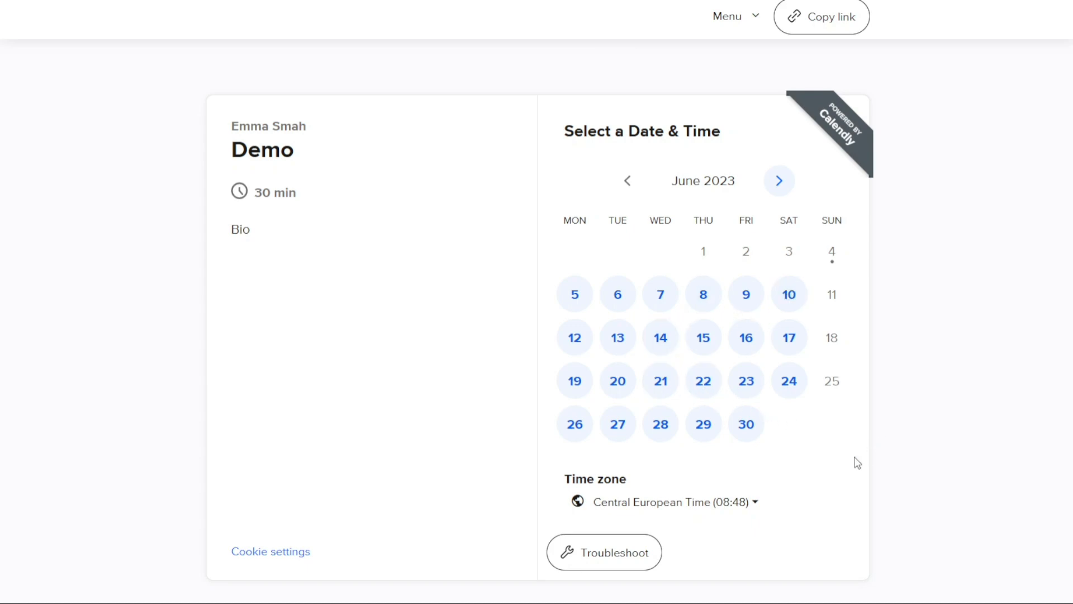
{"action": "left_click", "coordinate": [753, 505]}
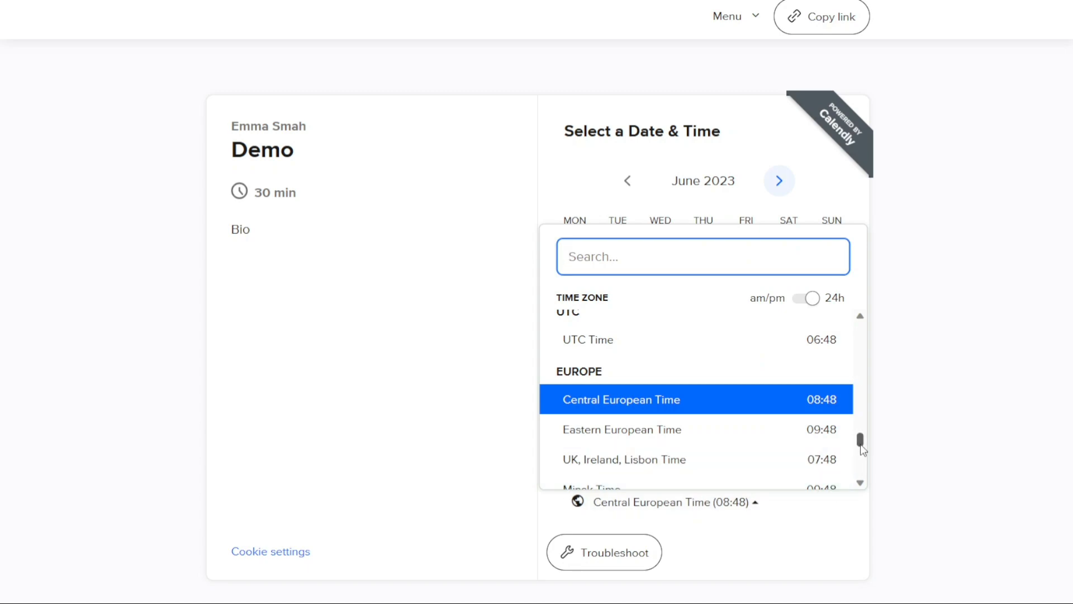
{"action": "scroll", "coordinate": [863, 440], "scroll_direction": "up", "scroll_amount": 3}
{"action": "scroll", "coordinate": [863, 441], "scroll_direction": "down", "scroll_amount": 3}
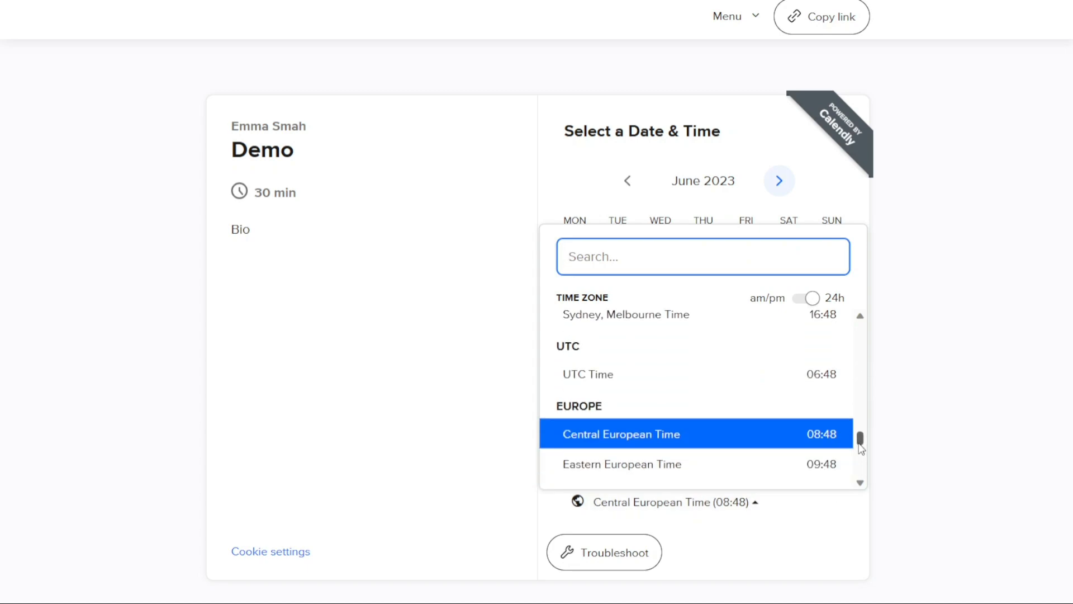
{"action": "left_click", "coordinate": [801, 380]}
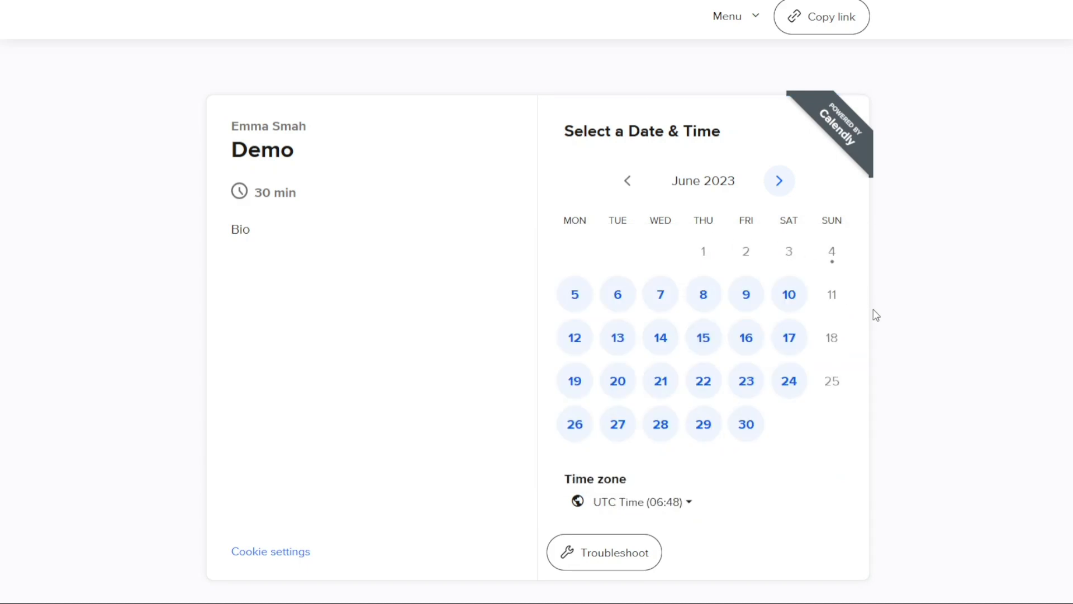
- Select Thursday, June 15 on the Demo booking calendar and look through the day's time slots
{"action": "left_click", "coordinate": [704, 341]}
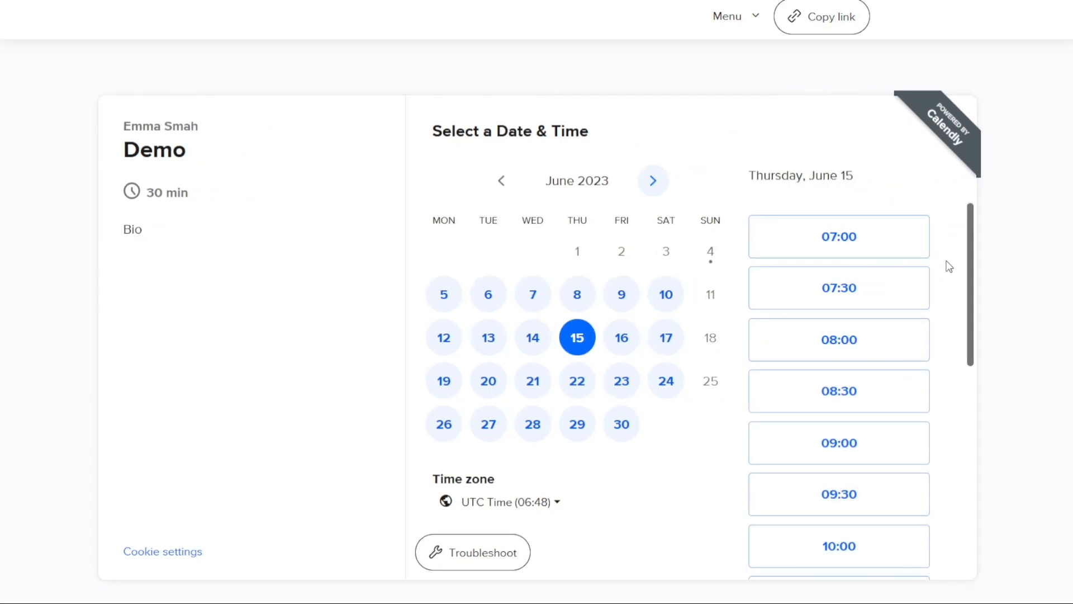
{"action": "left_click_drag", "start_coordinate": [968, 275], "coordinate": [947, 453]}
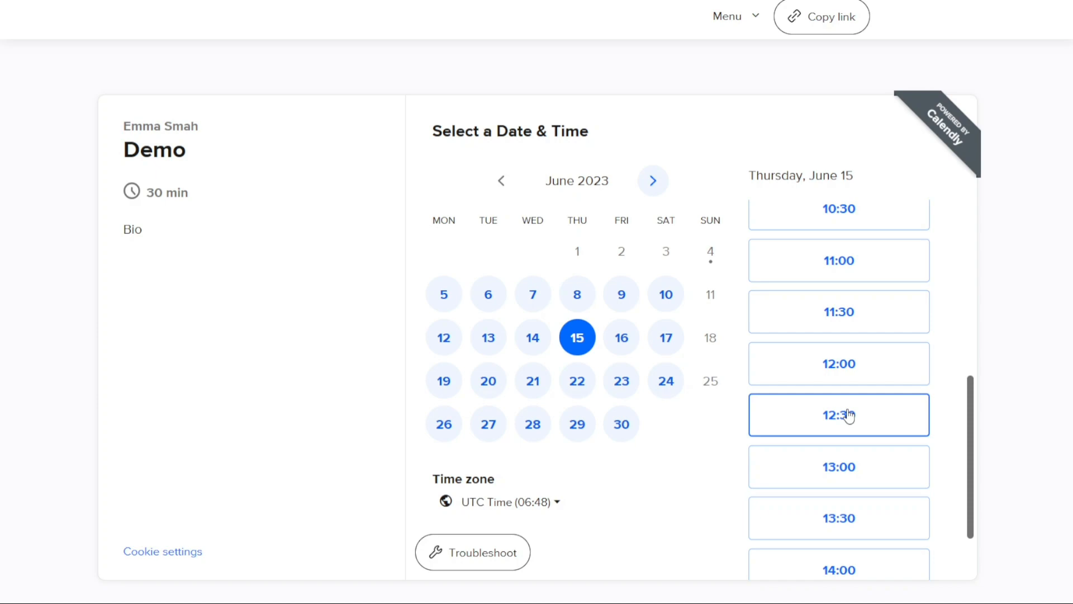
{"action": "left_click_drag", "start_coordinate": [977, 449], "coordinate": [978, 233]}
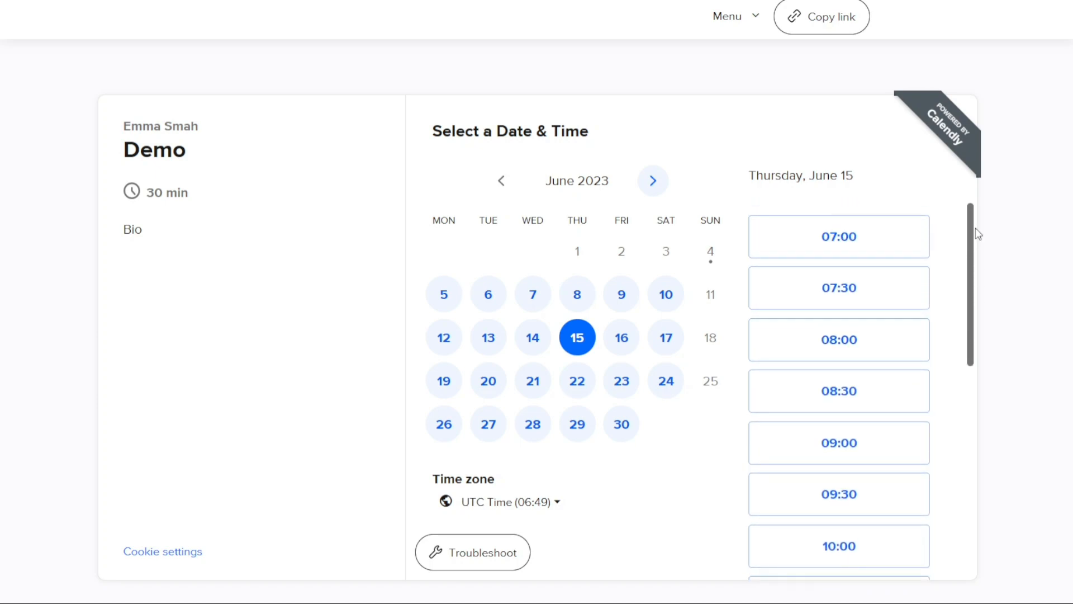